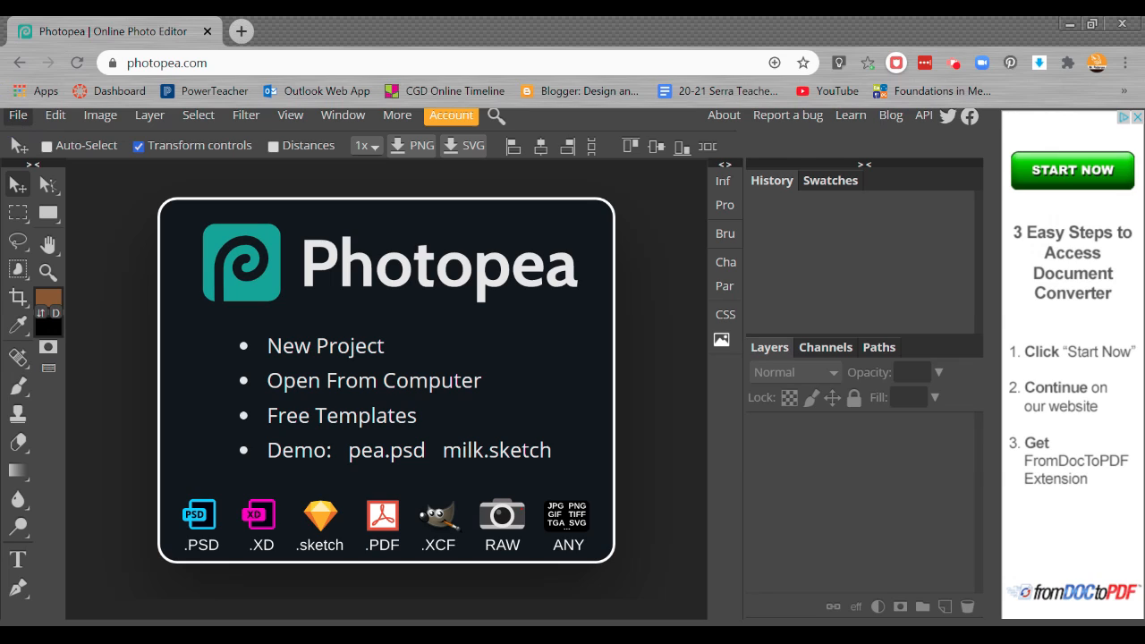
Open an image file from the computer
click(18, 118)
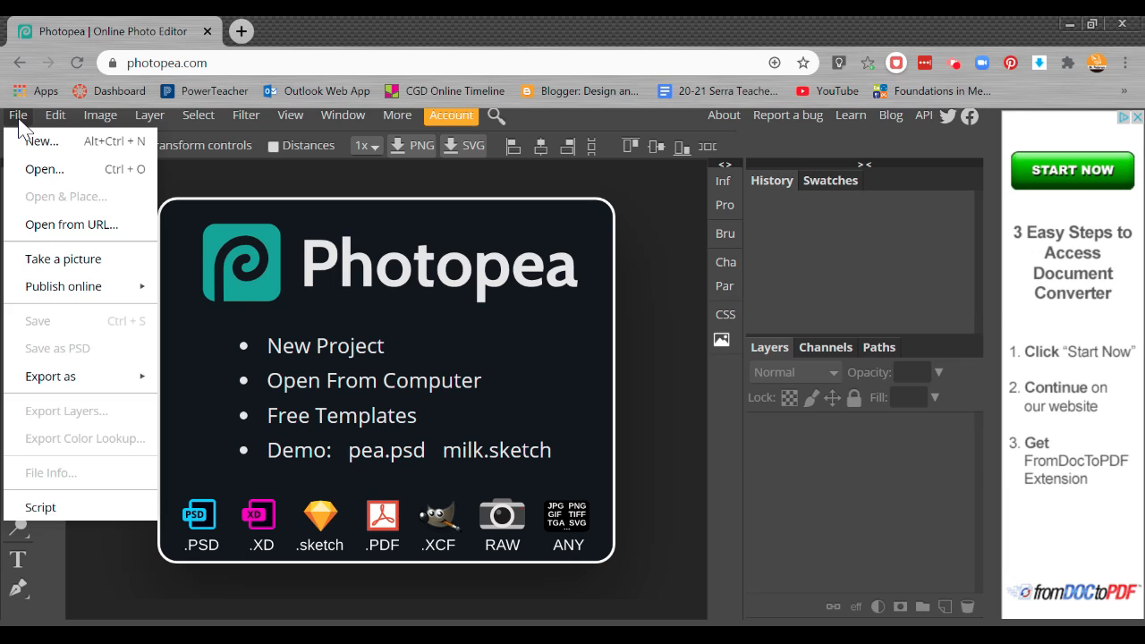
click(59, 170)
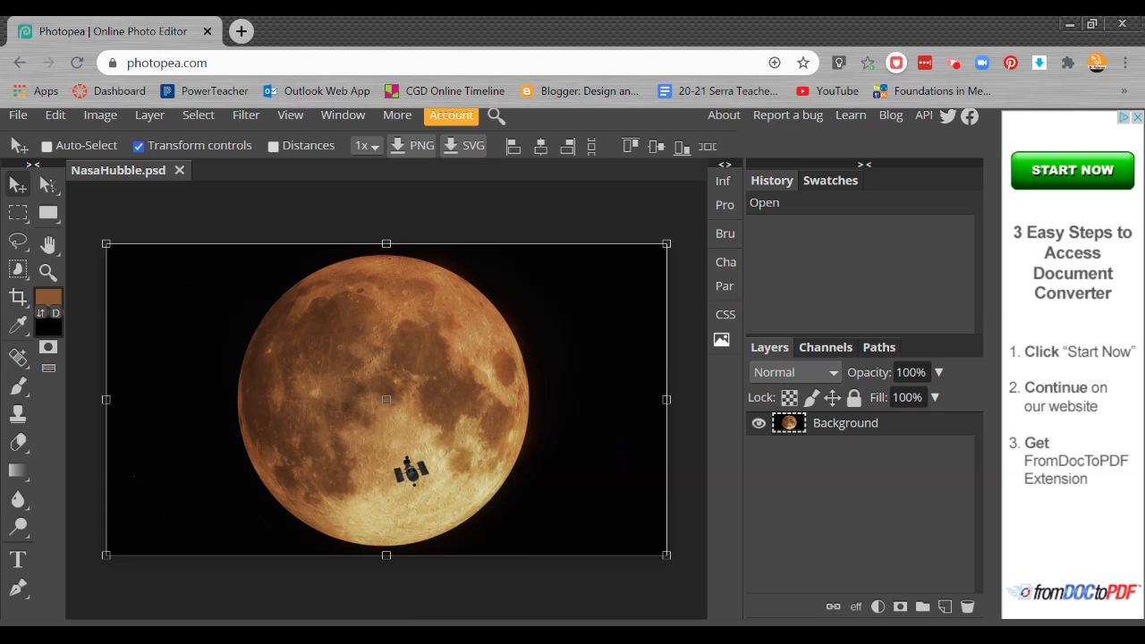
Zoom and pan around the moon image to examine its individual pixels up close
key(ctrl+plus)
key(ctrl+plus)
key(ctrl+plus)
key(ctrl+plus)
key(ctrl+plus)
key(ctrl+plus)
key(ctrl+plus)
key(ctrl+plus)
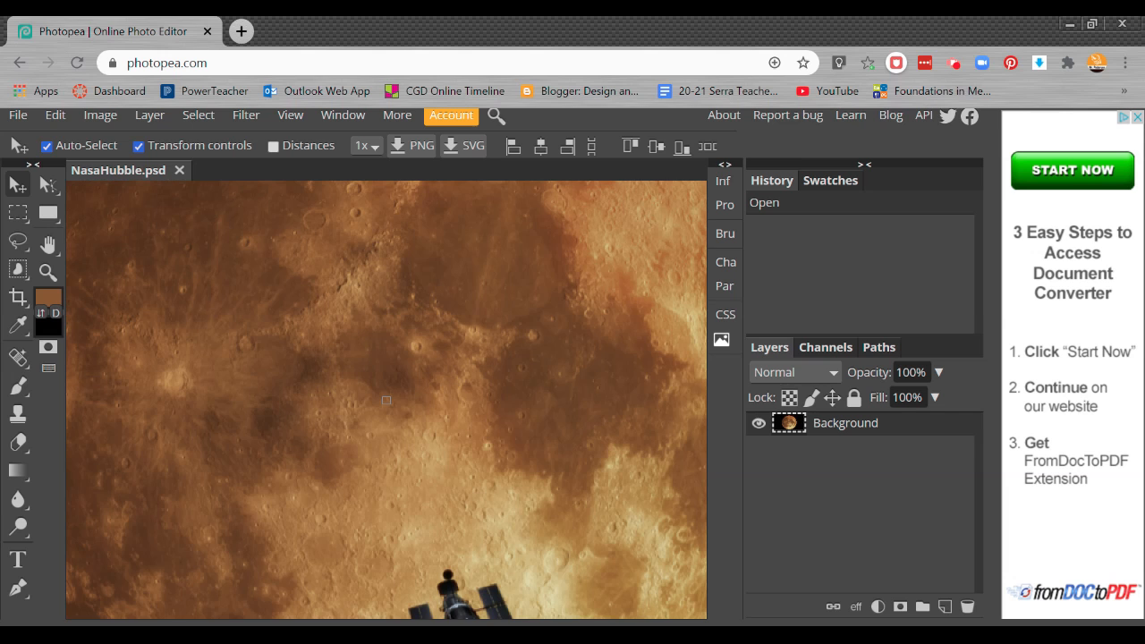
key(ctrl+plus)
key(ctrl+plus)
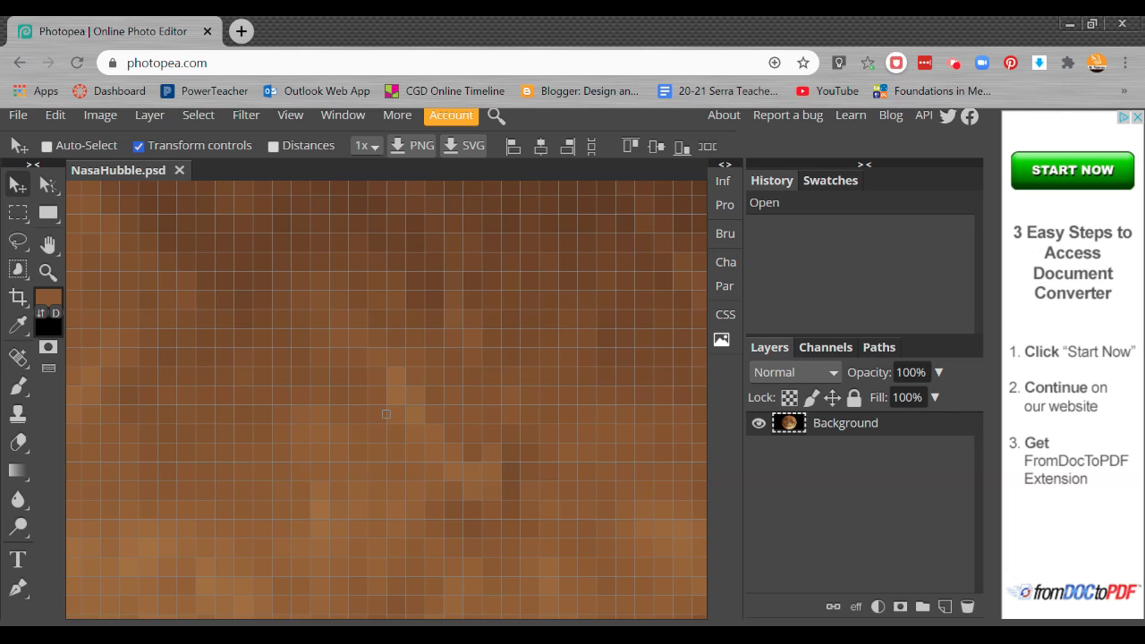
key(ctrl)
scroll(386, 414, down, 10)
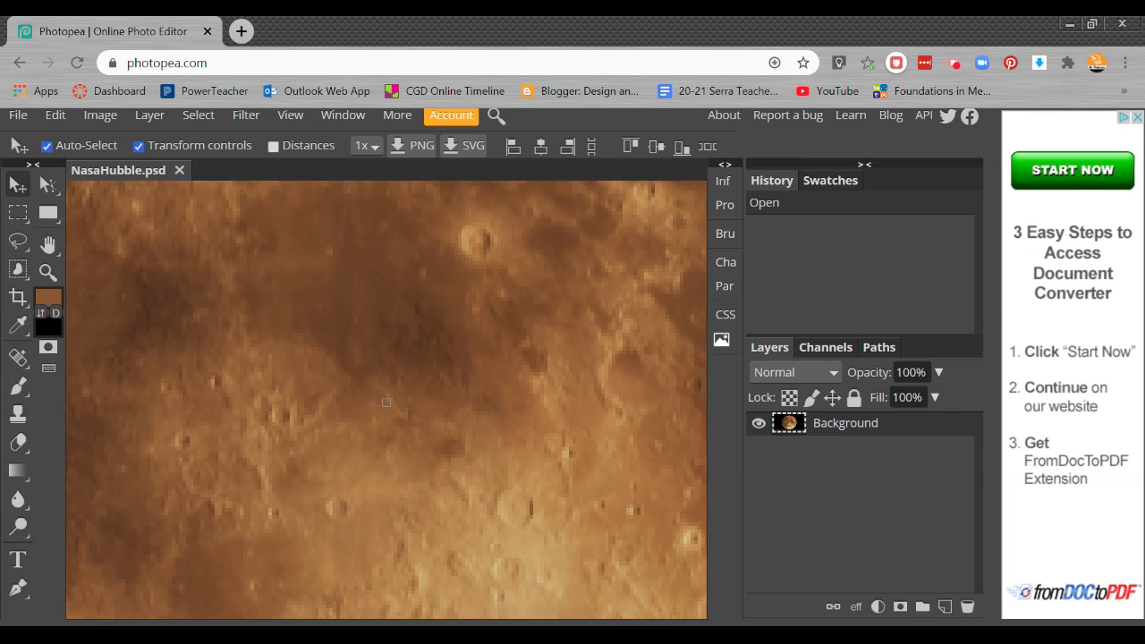
scroll(386, 401, down, 5)
scroll(387, 399, up, 1)
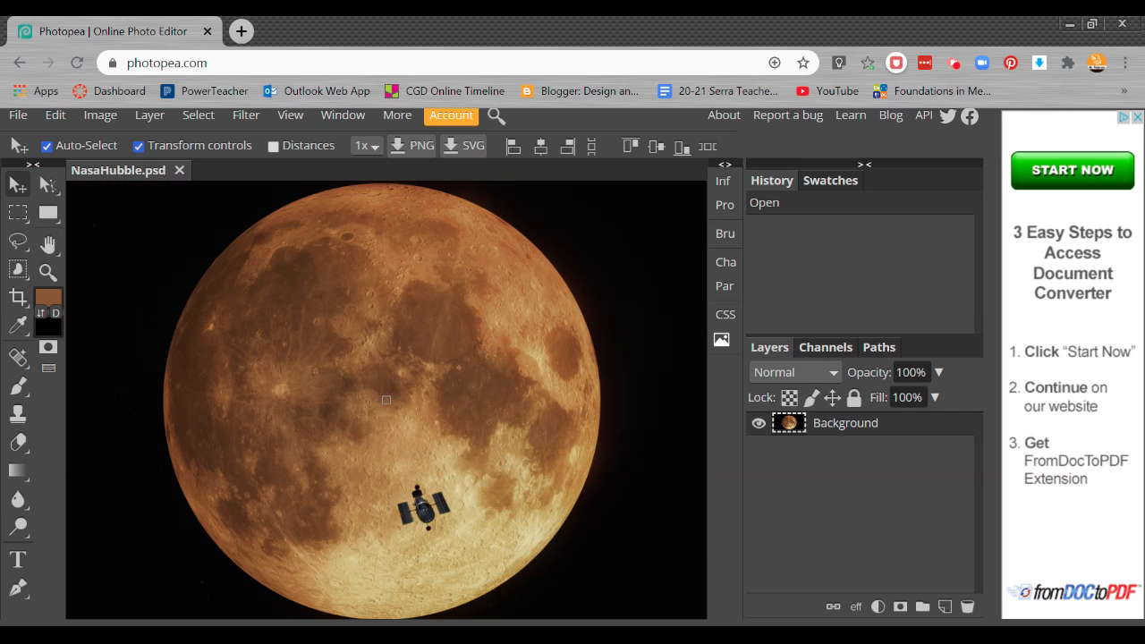
scroll(387, 399, down, 2)
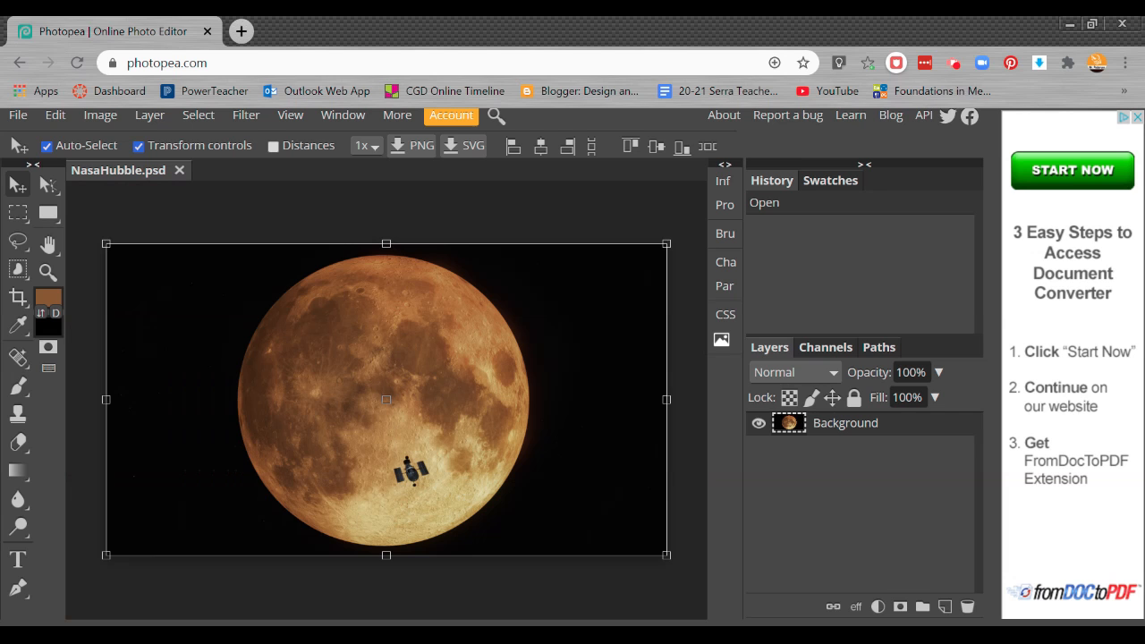
scroll(386, 399, up, 15)
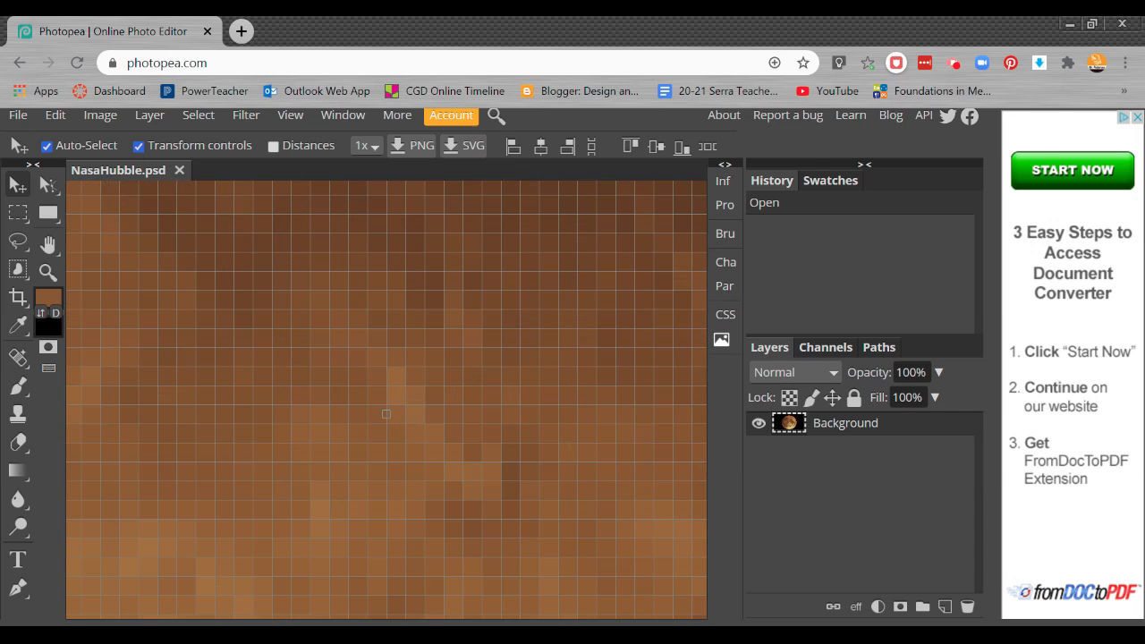
key(ctrl)
key(space)
drag(273, 273, 439, 376)
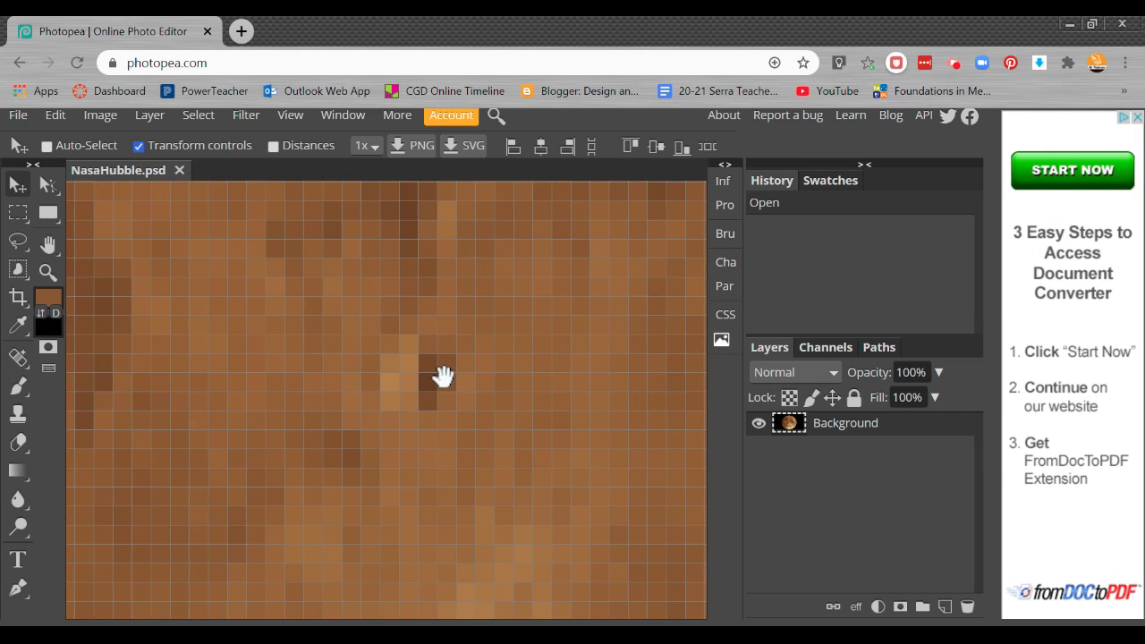
drag(371, 351, 501, 333)
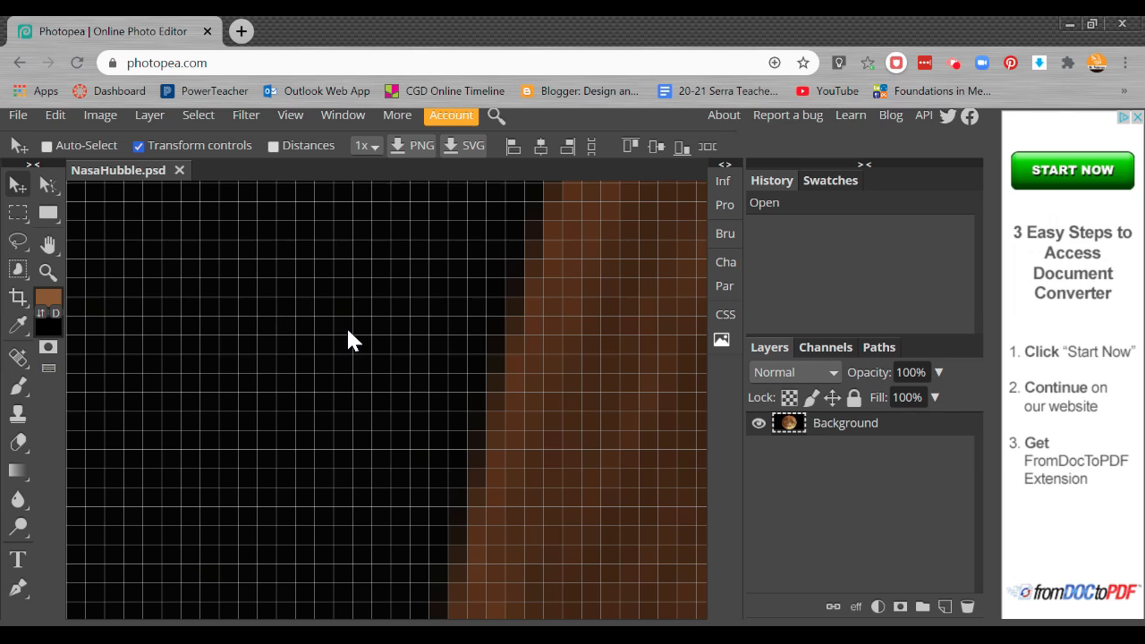
scroll(346, 325, down, 5)
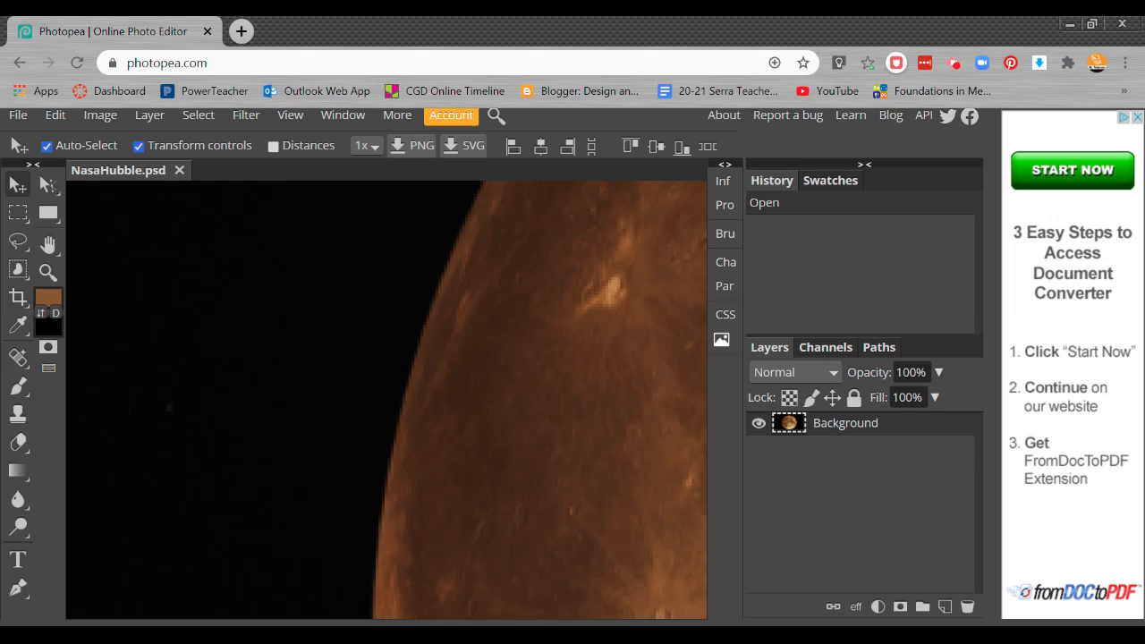
scroll(471, 527, down, 5)
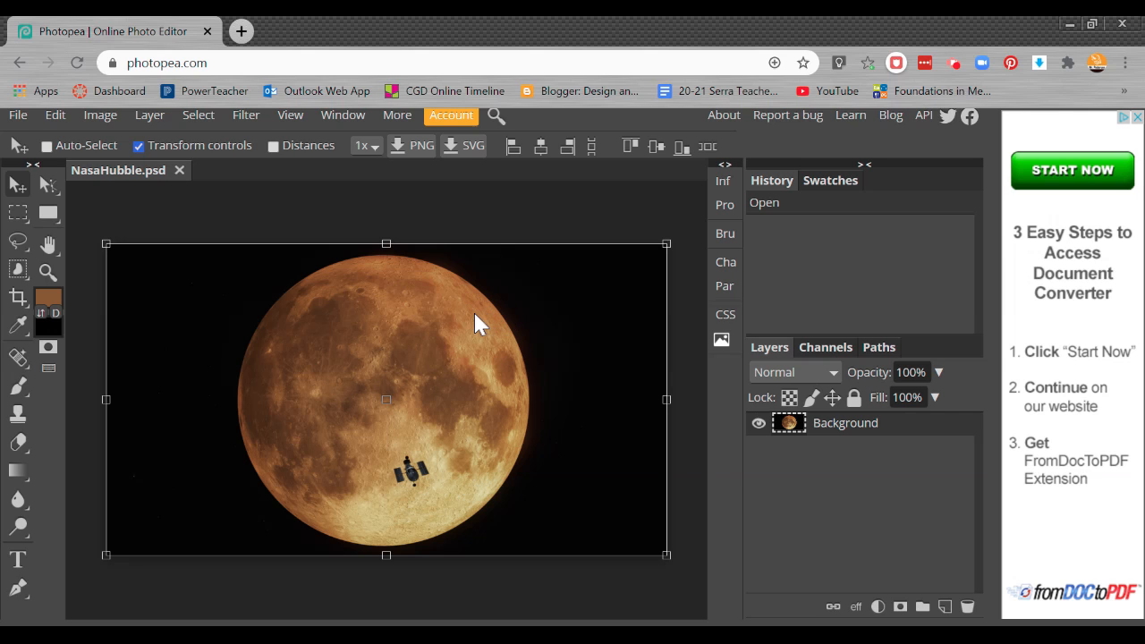
Pick the Magic Wand tool and select several patches of the moon's surface with it
click(18, 270)
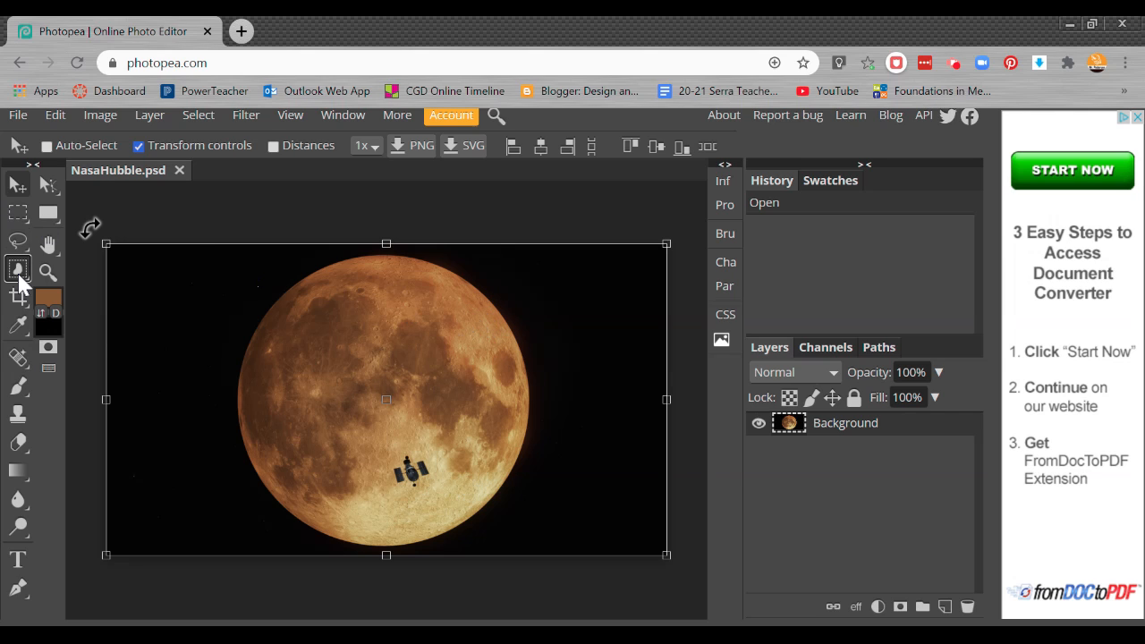
right_click(17, 271)
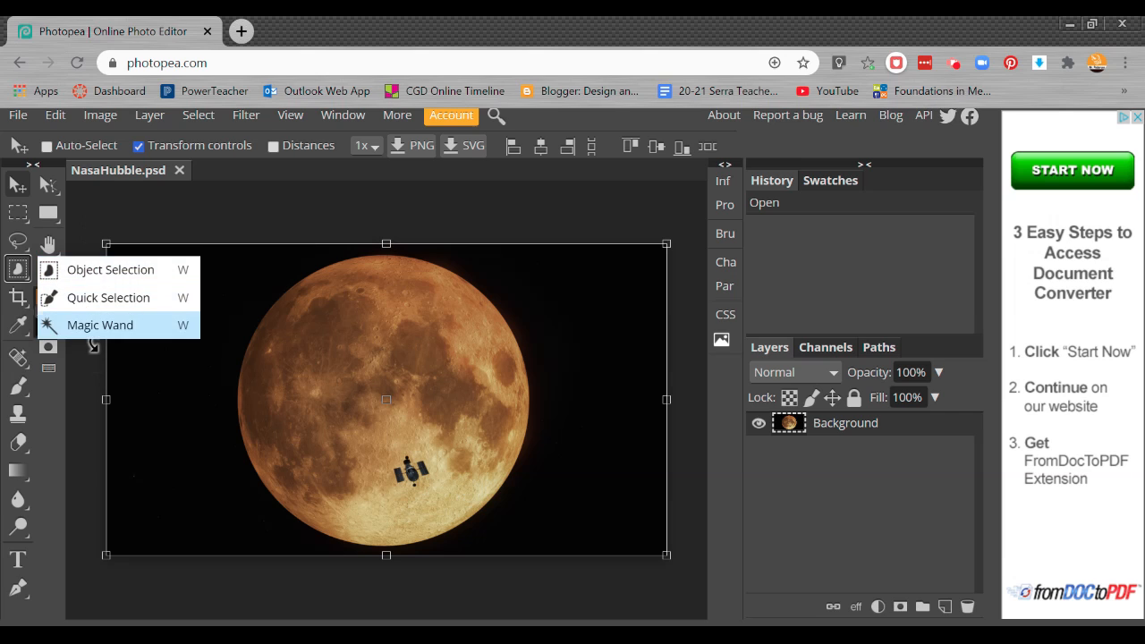
click(18, 276)
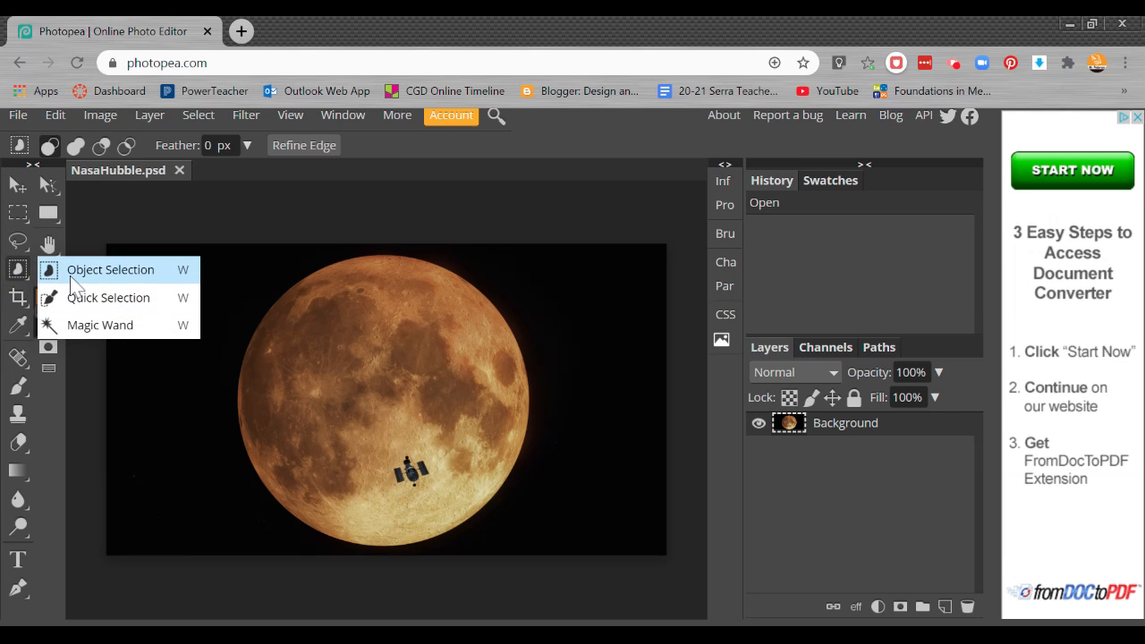
click(15, 274)
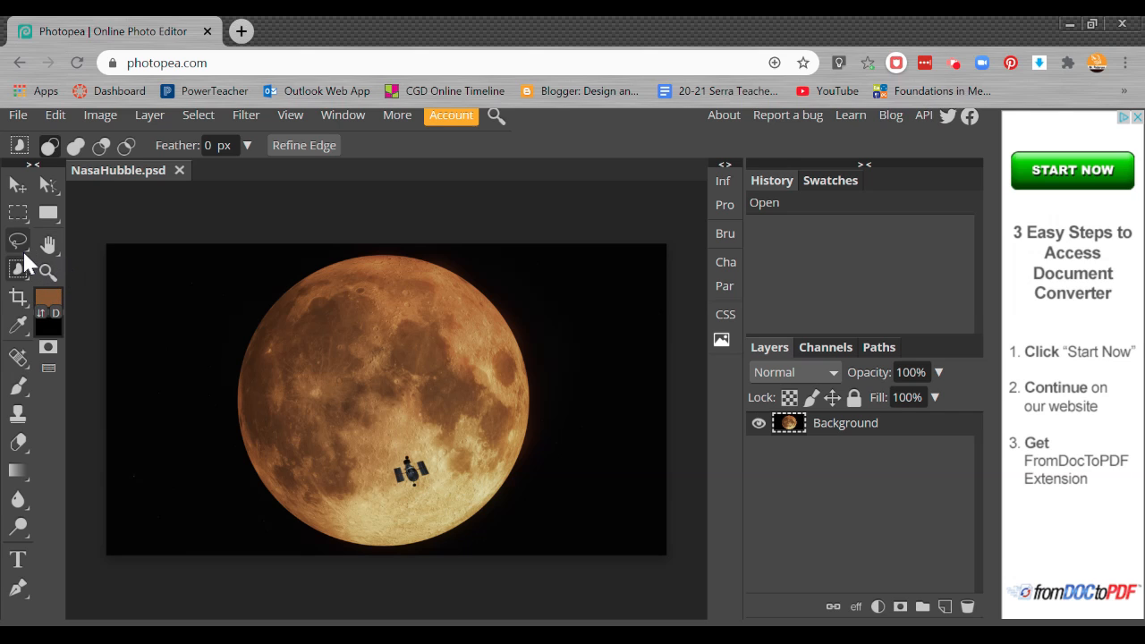
click(18, 272)
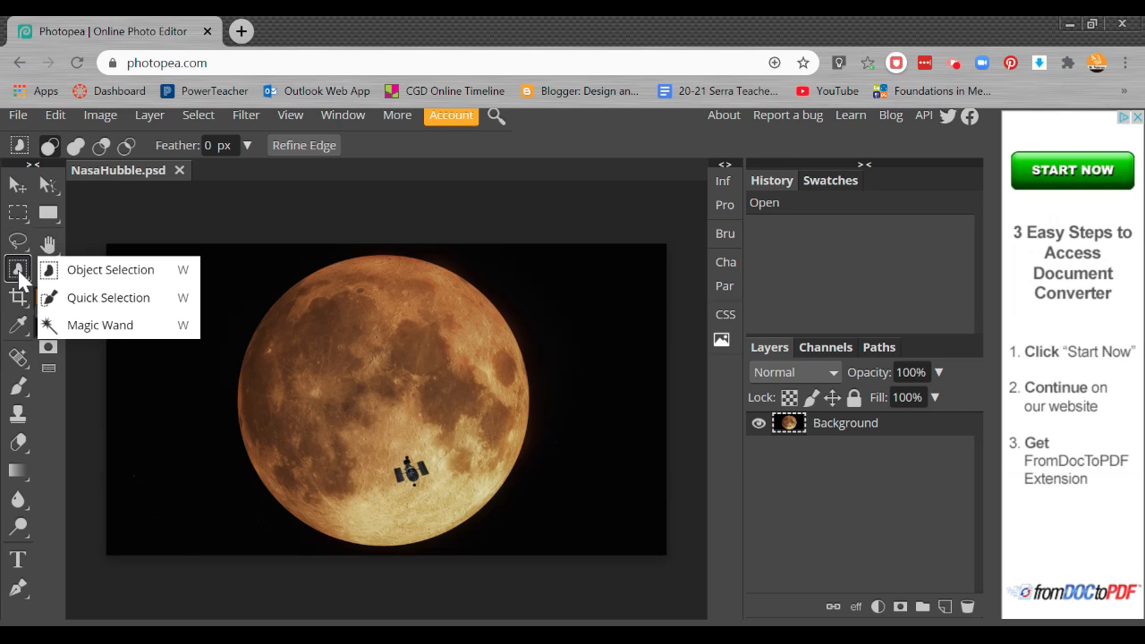
click(76, 328)
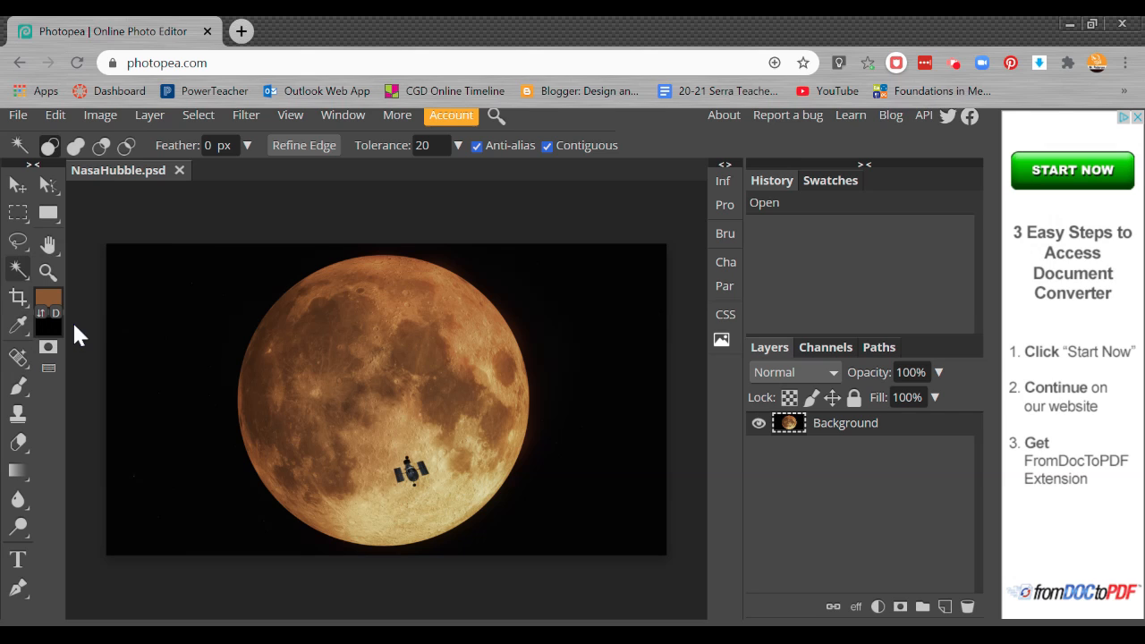
click(352, 356)
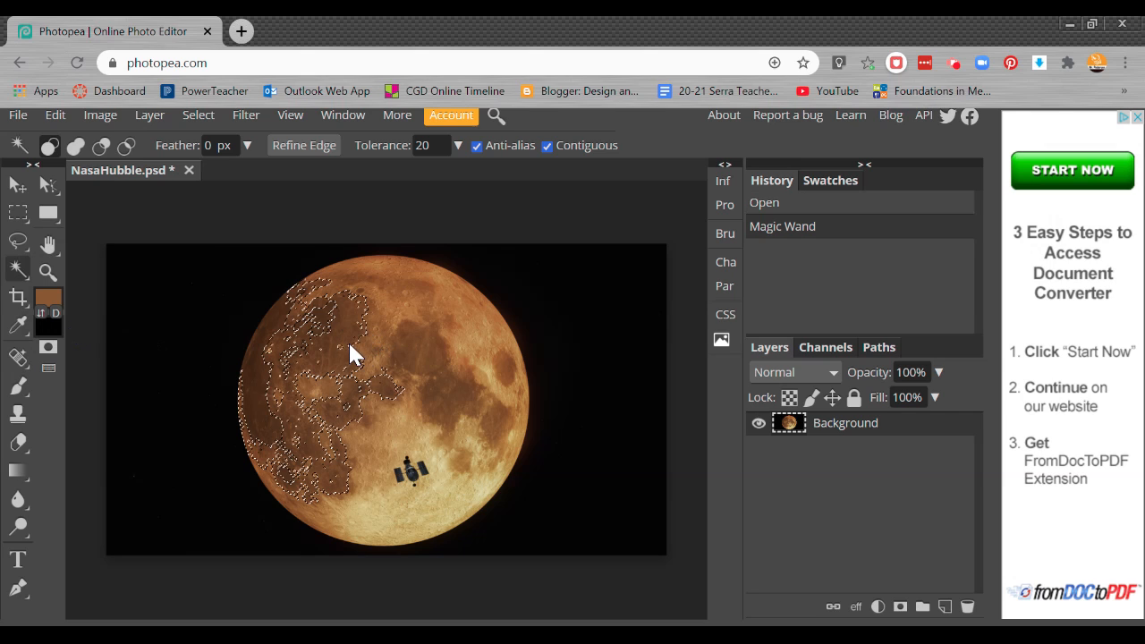
shift+click(410, 351)
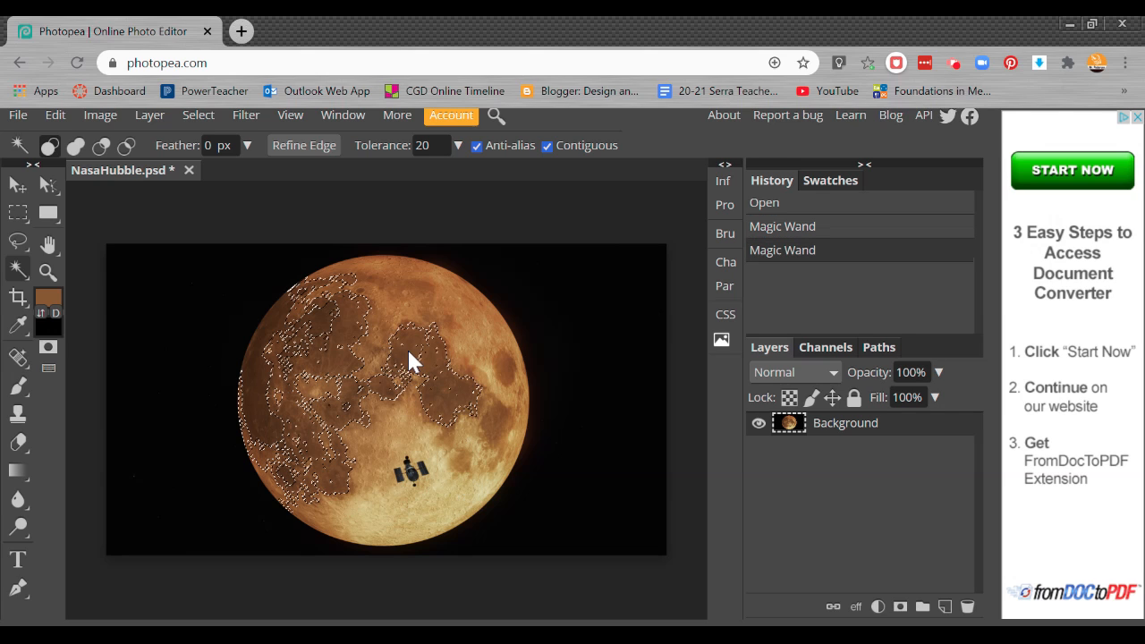
click(394, 338)
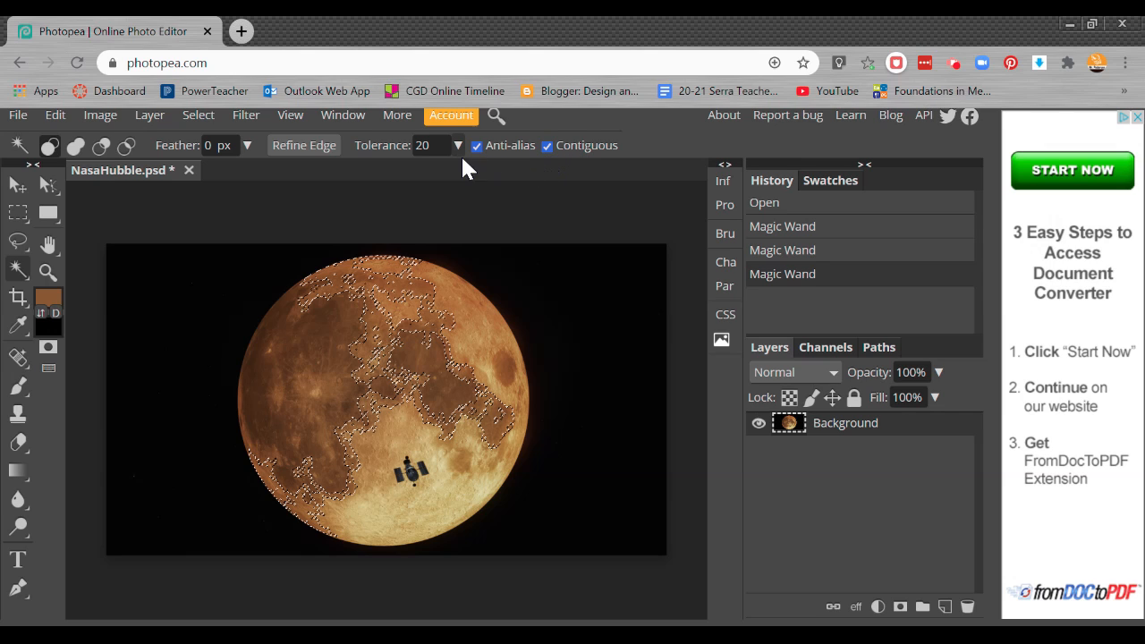
Try selecting the dark background and various other regions of the moon's surface with the Magic Wand
click(586, 439)
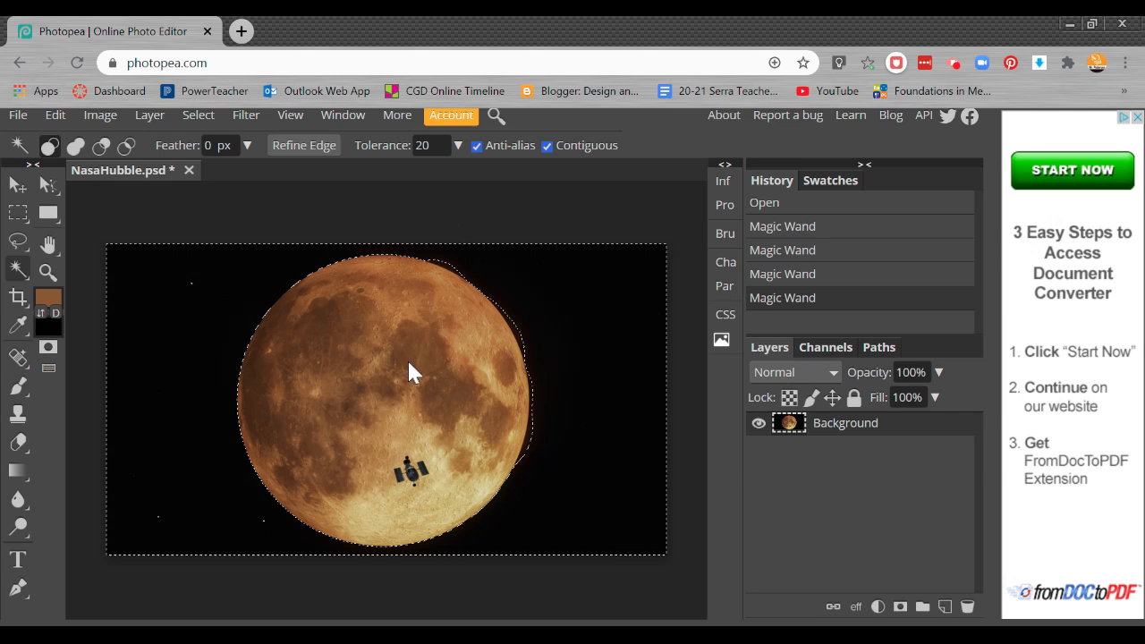
click(432, 399)
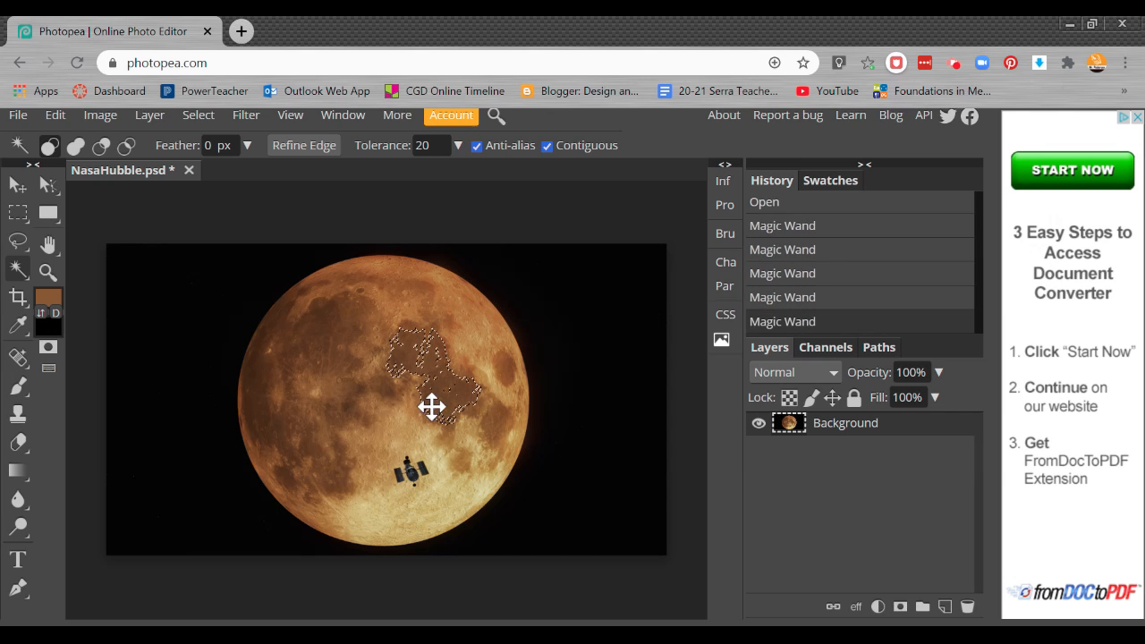
click(435, 442)
click(384, 430)
click(388, 430)
click(395, 434)
click(425, 397)
click(377, 378)
click(376, 370)
click(388, 327)
click(340, 331)
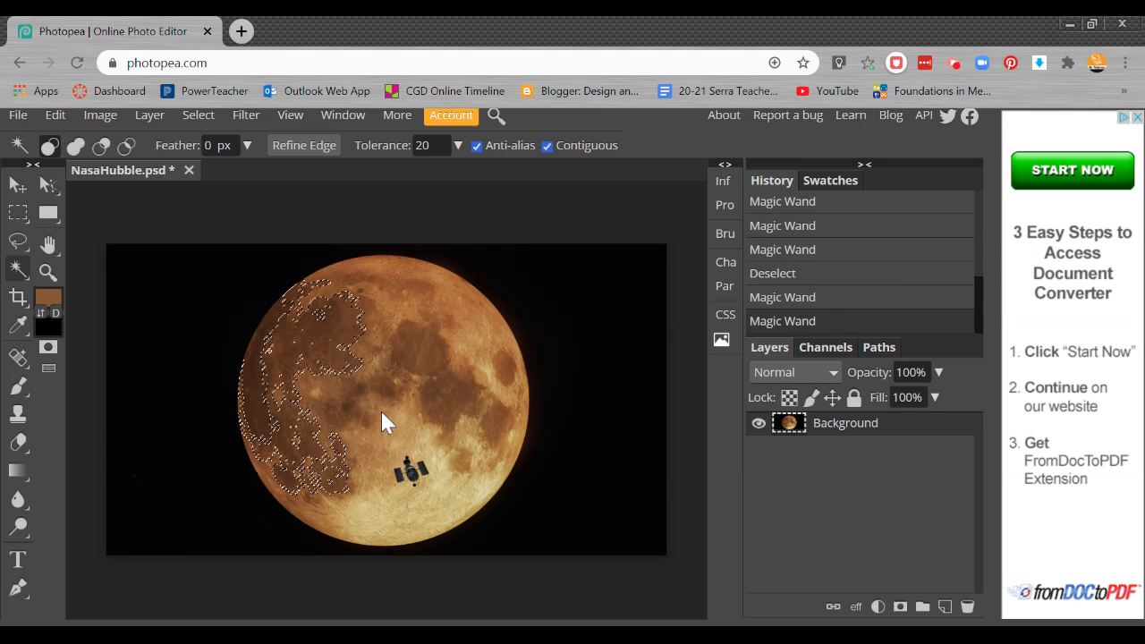
click(421, 511)
click(404, 465)
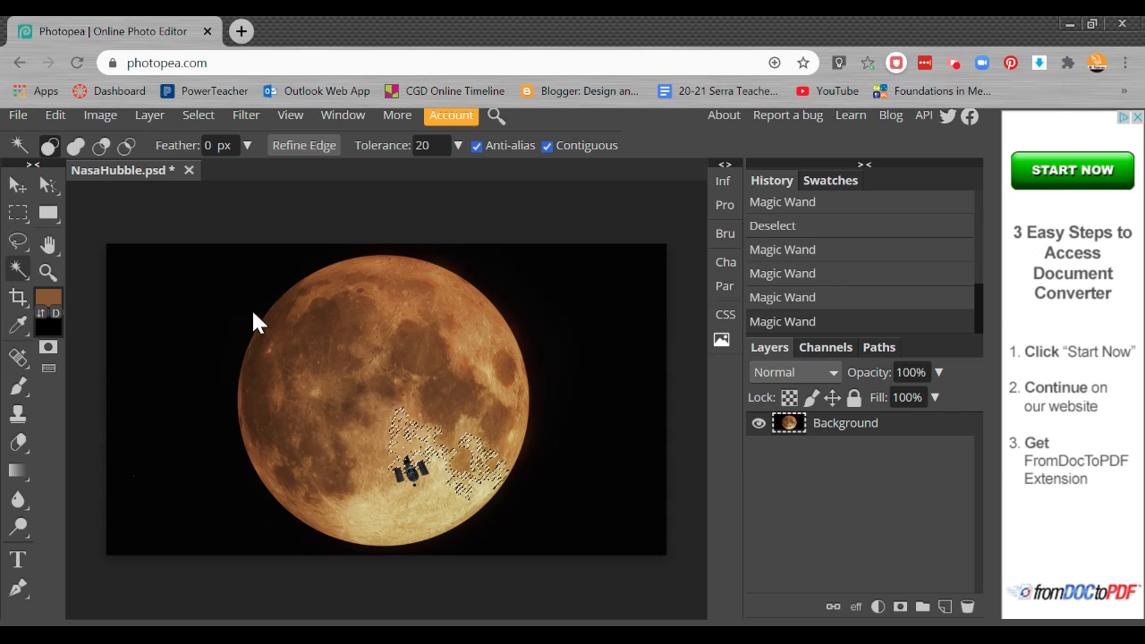
Set the Magic Wand tolerance to 40, select the dark background around the moon, and add a layer mask from that selection
drag(433, 145, 414, 145)
text(40)
click(439, 349)
click(568, 331)
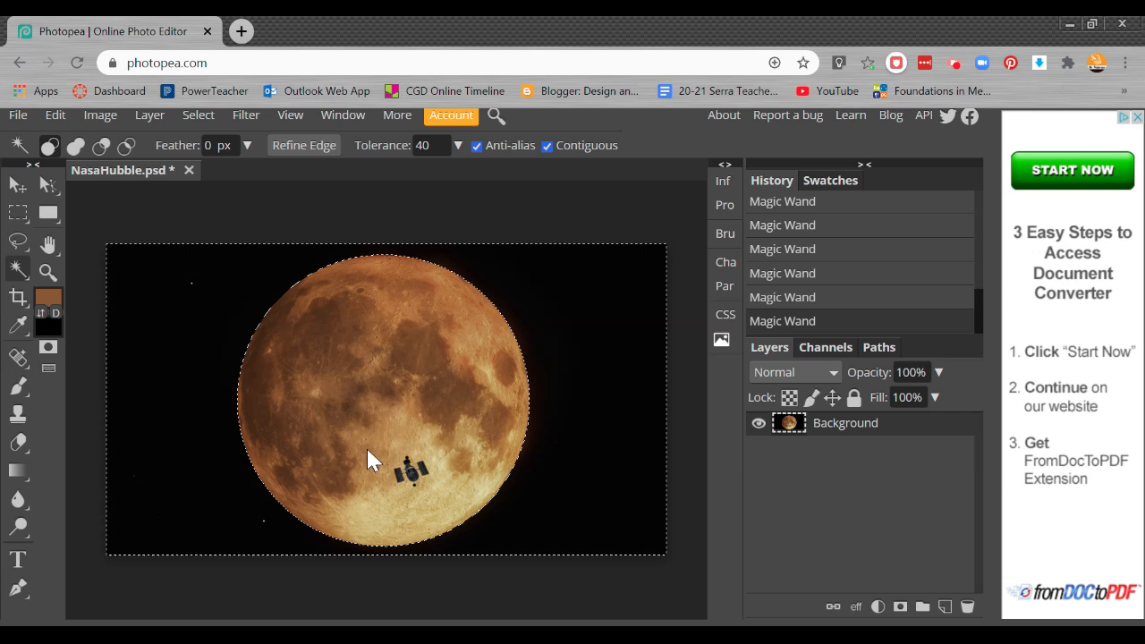
click(900, 607)
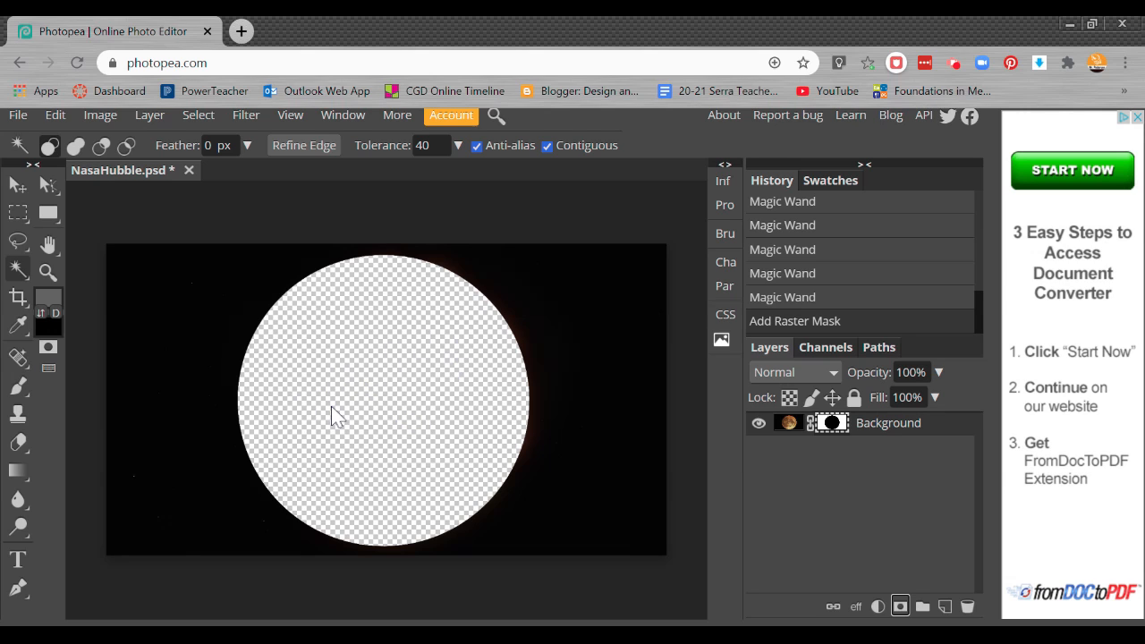
Add a new layer beneath the Background layer and fill it with the brown foreground colour
click(945, 607)
drag(839, 433, 821, 471)
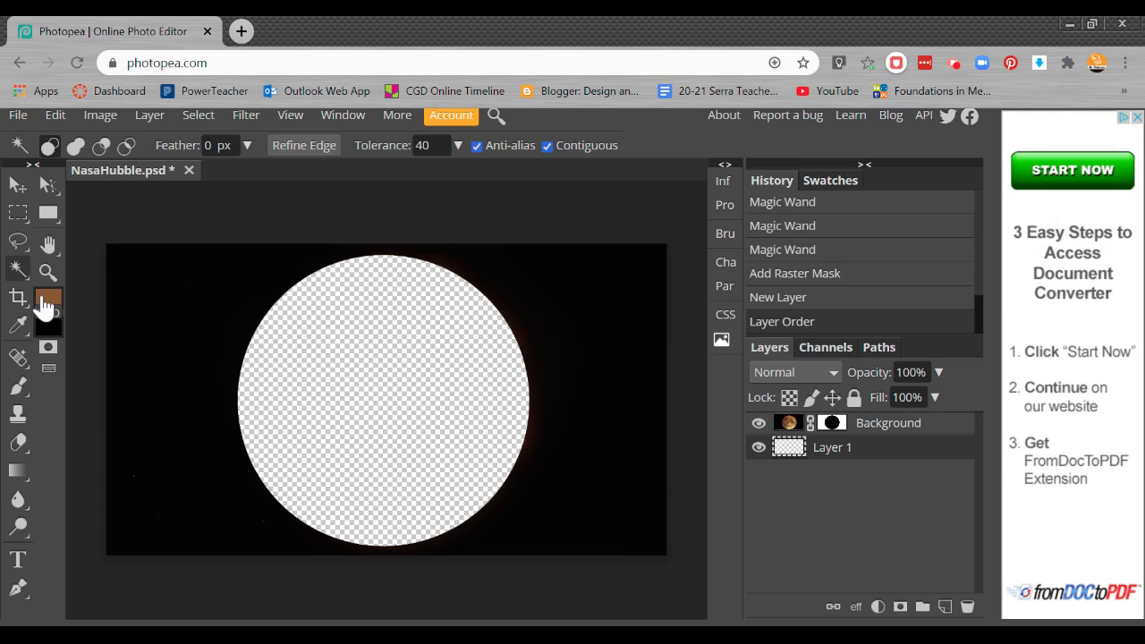
key(alt+BackSpace)
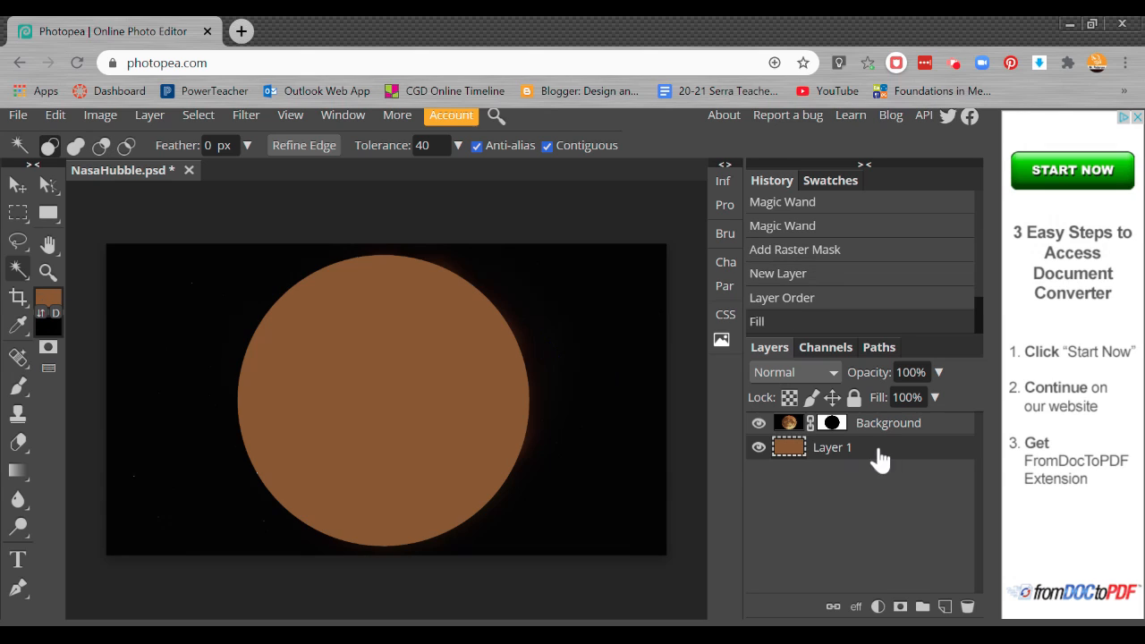
Toggle the Background layer's visibility and its thumbnails to compare the masked result against the new fill layer
click(759, 425)
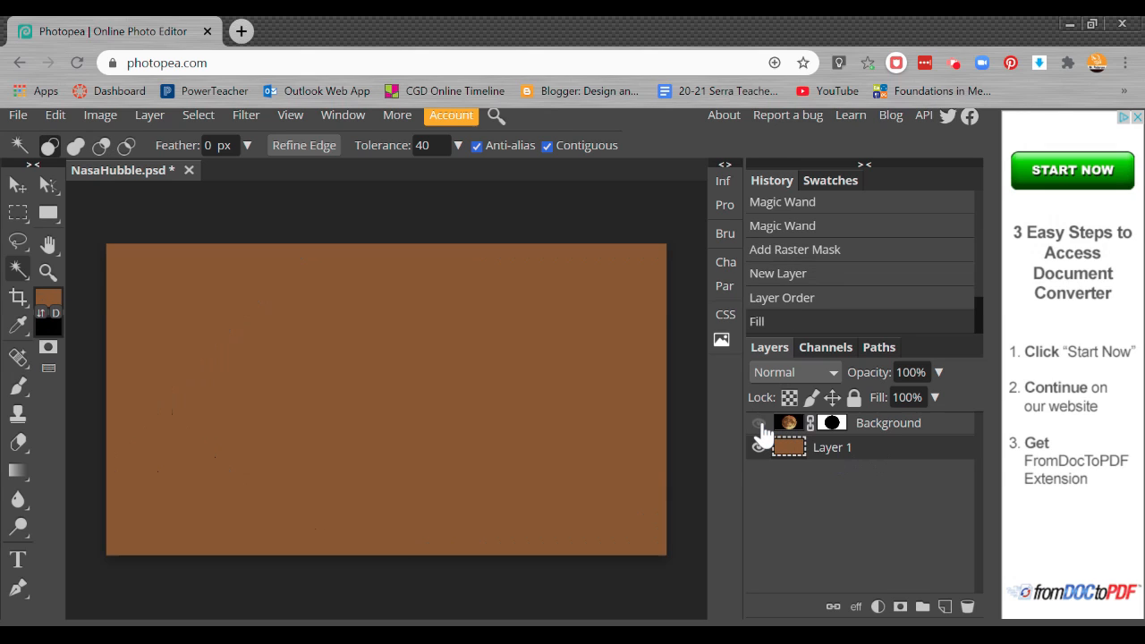
click(759, 425)
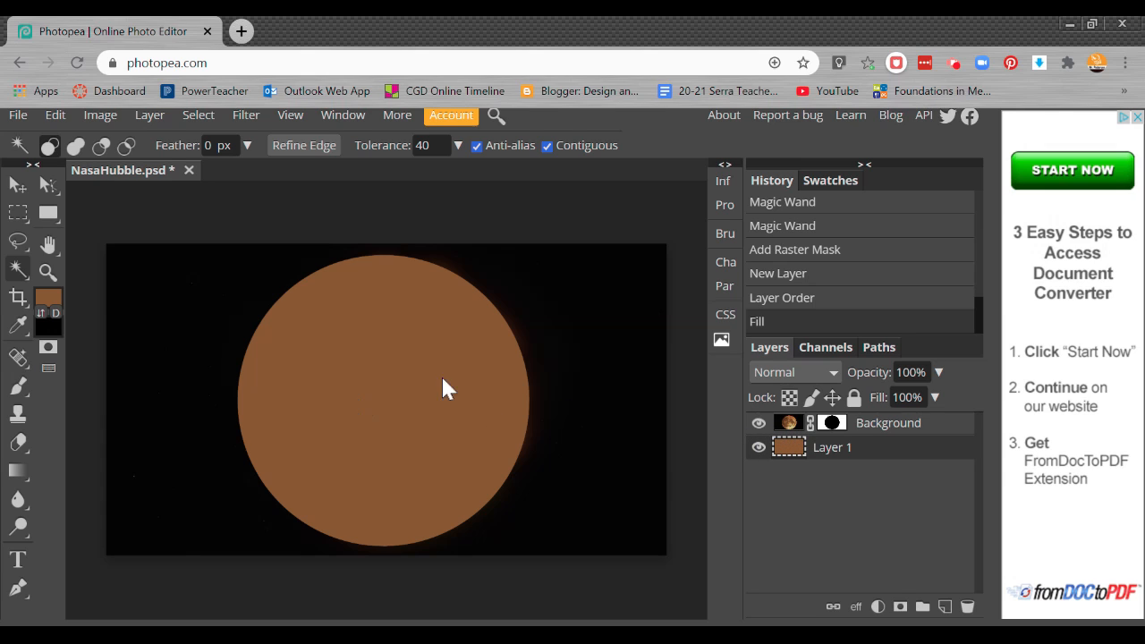
click(832, 423)
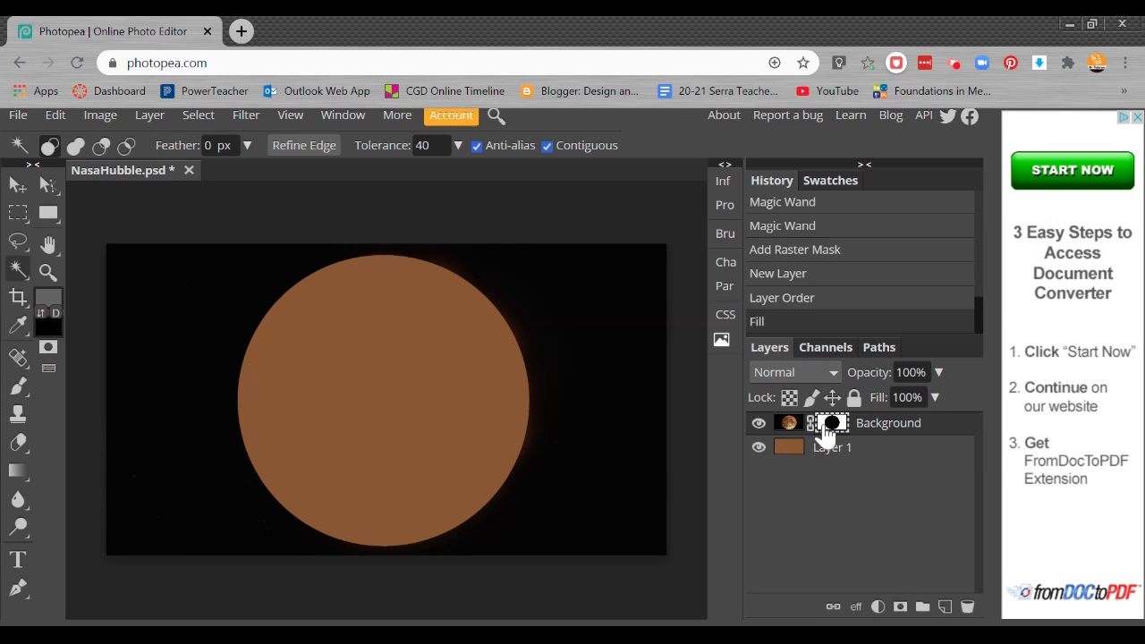
click(789, 426)
click(832, 426)
click(759, 426)
click(759, 426)
click(759, 426)
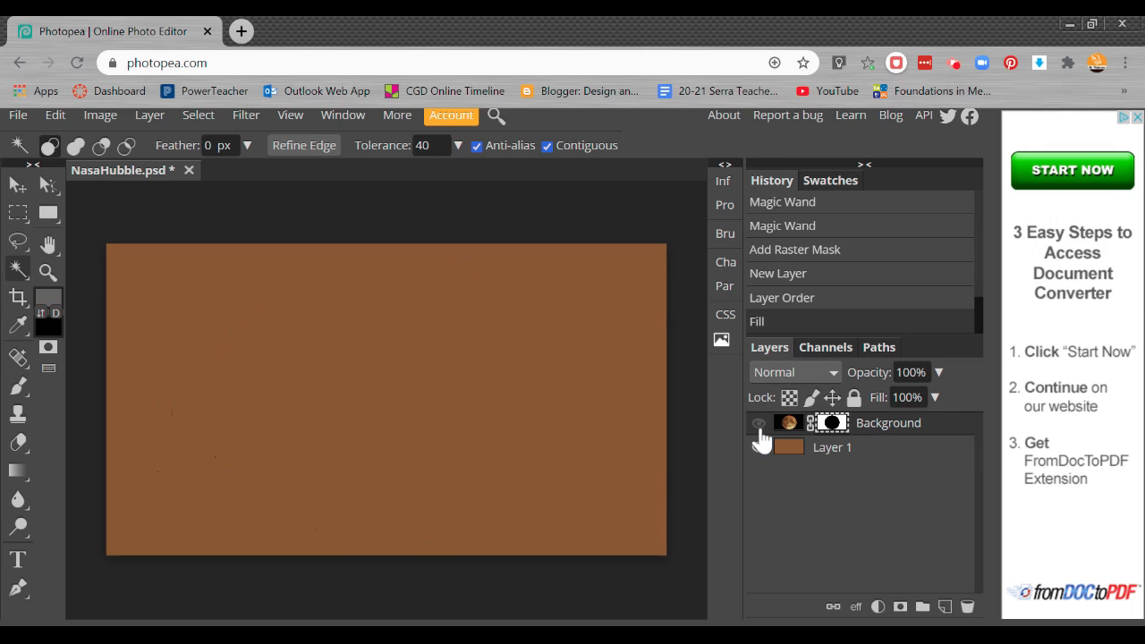
click(759, 426)
click(759, 426)
click(759, 426)
click(759, 426)
click(759, 427)
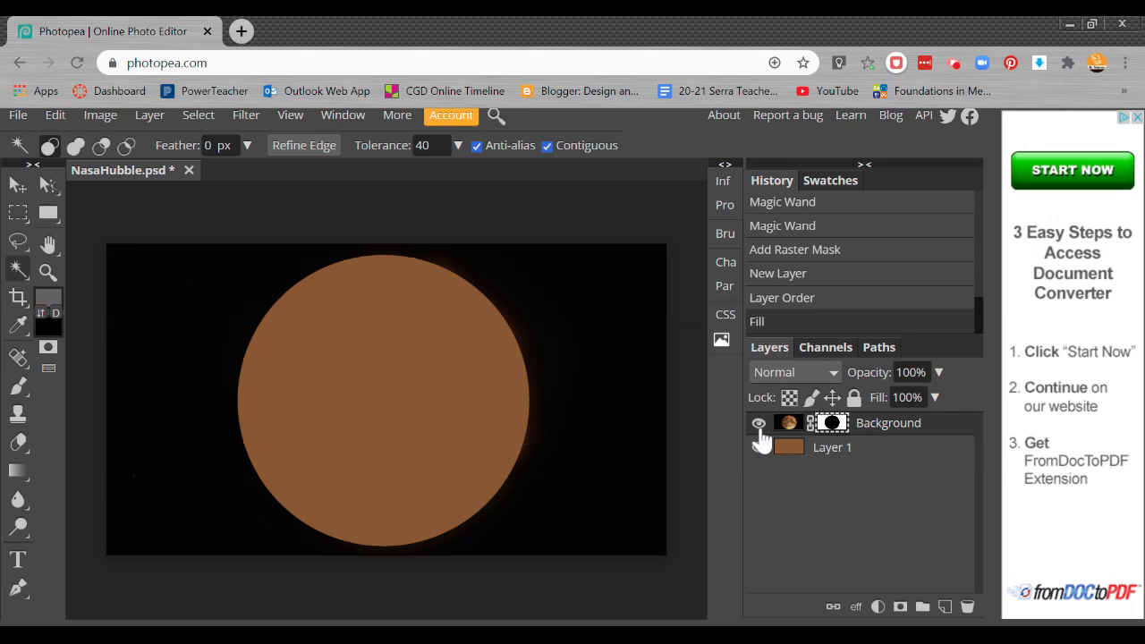
Open the Layer Style options for the masked Background layer
click(790, 425)
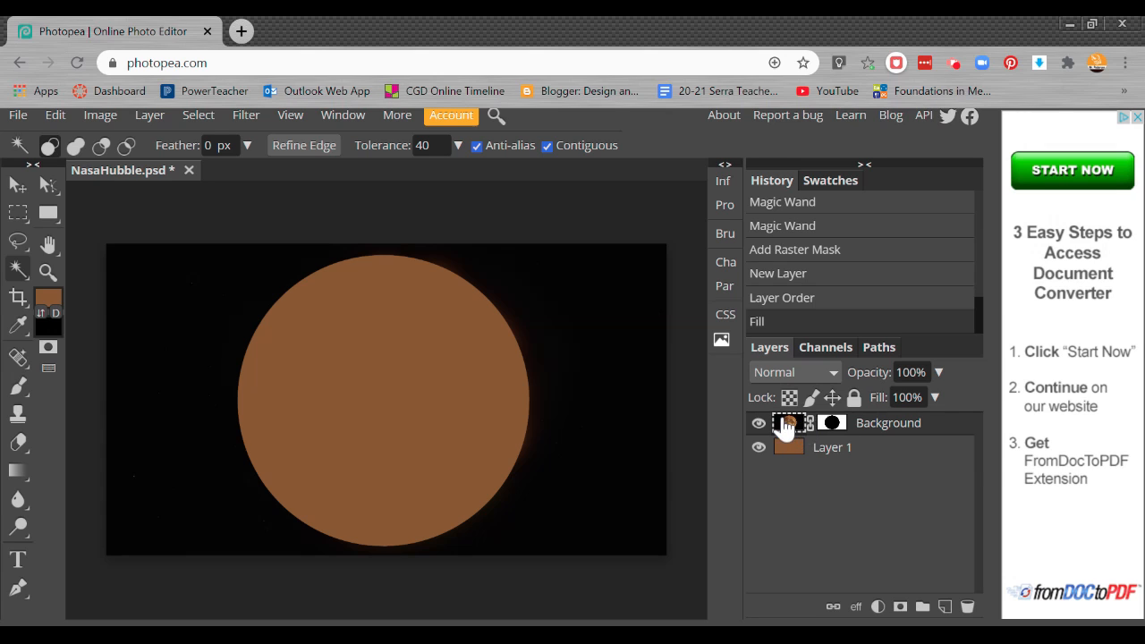
click(832, 426)
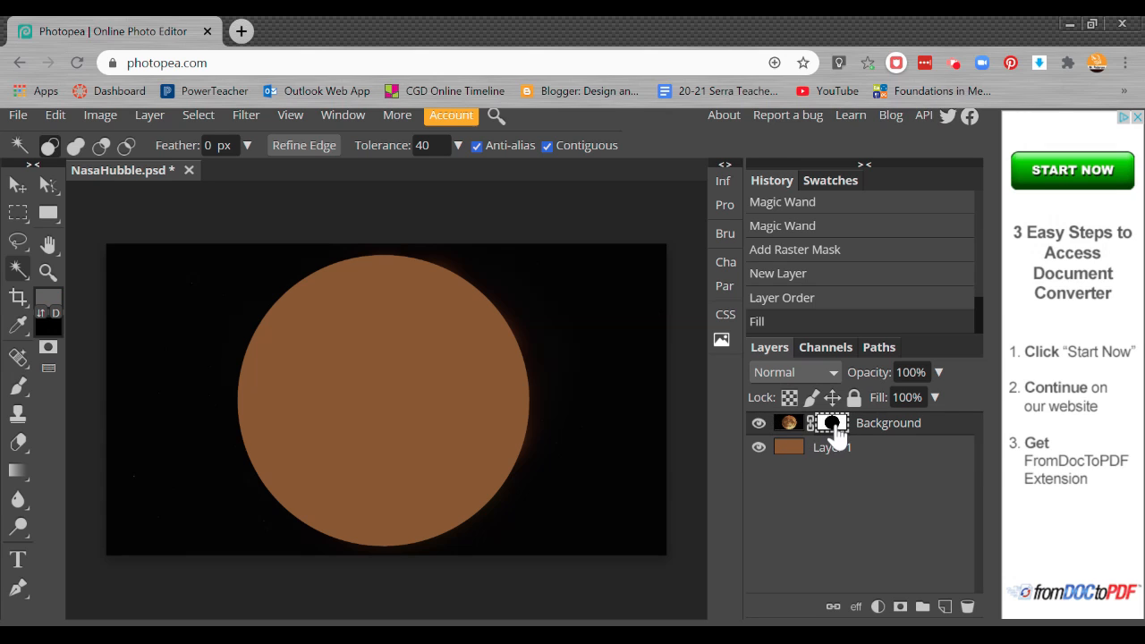
click(883, 433)
double_click(927, 428)
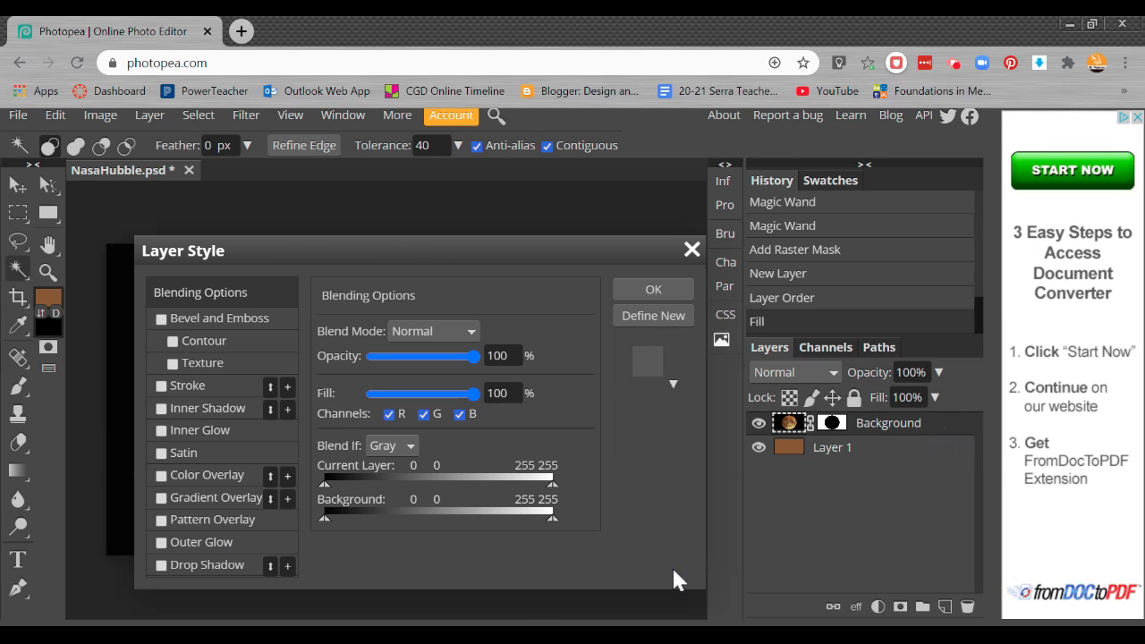
Close the Layer Style dialog and compare the Background layer's image and mask thumbnails and the layer visibility
click(690, 251)
click(831, 424)
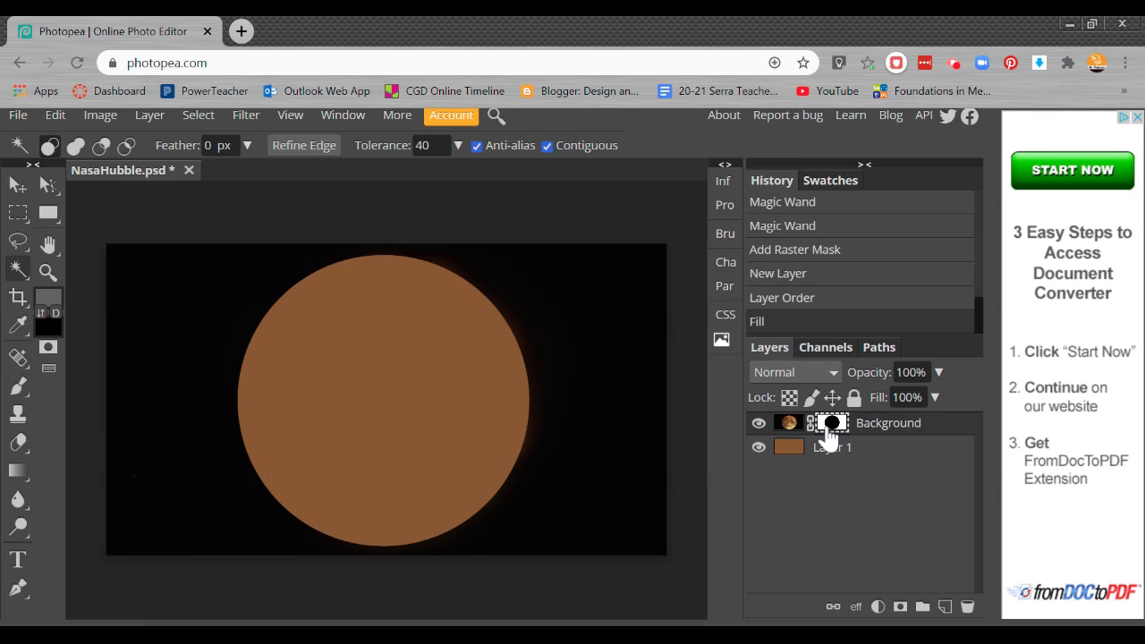
click(789, 424)
click(759, 424)
click(759, 424)
click(837, 424)
click(788, 426)
Select the Background layer's mask and invert it so the moon shows instead of the dark background
click(830, 426)
key(alt+BackSpace)
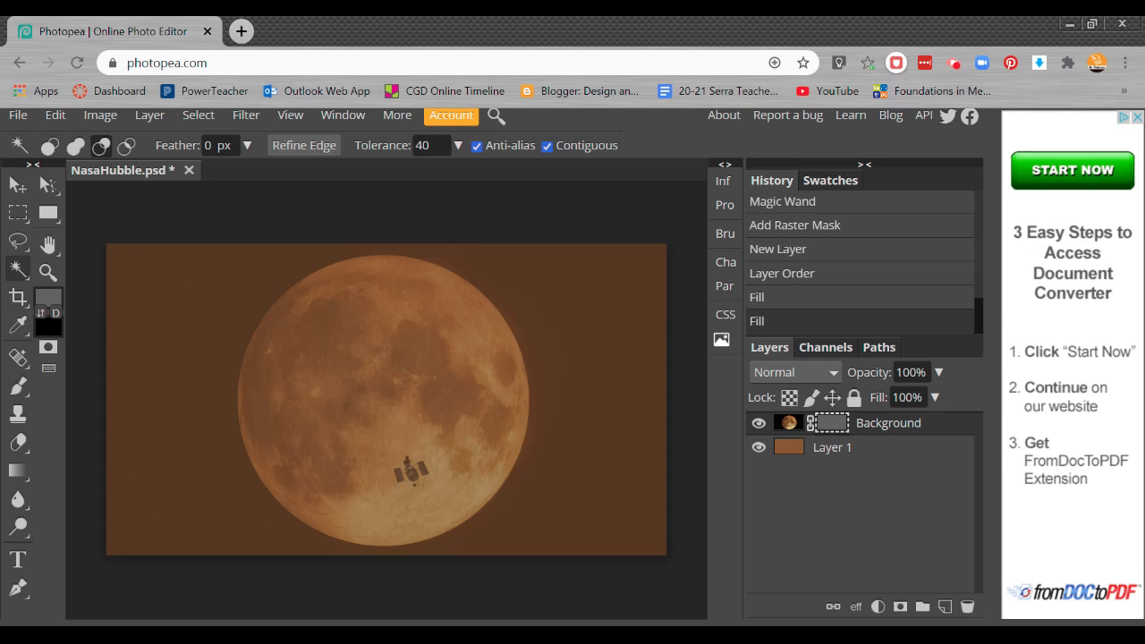
key(ctrl+z)
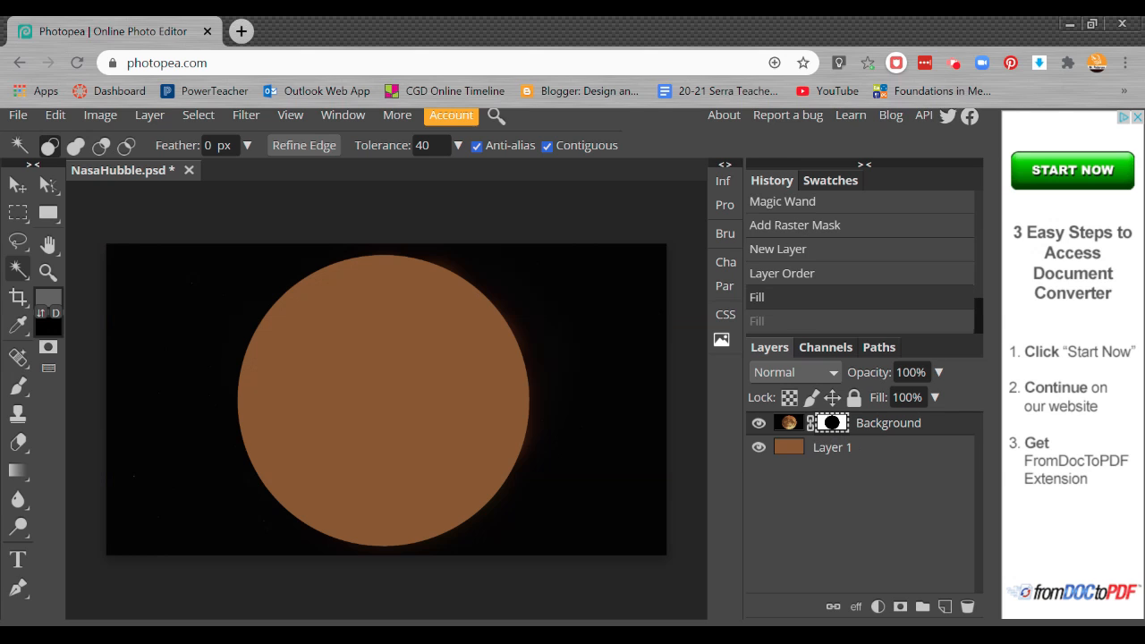
key(ctrl+i)
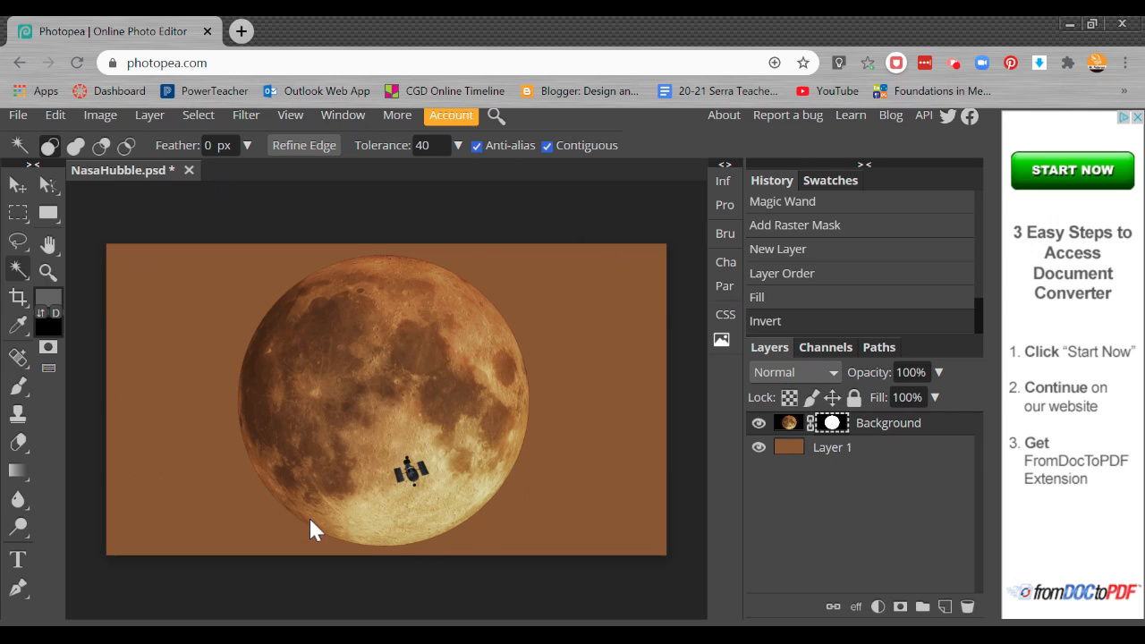
Hide the brown fill layer Layer 1, then delete it
click(759, 447)
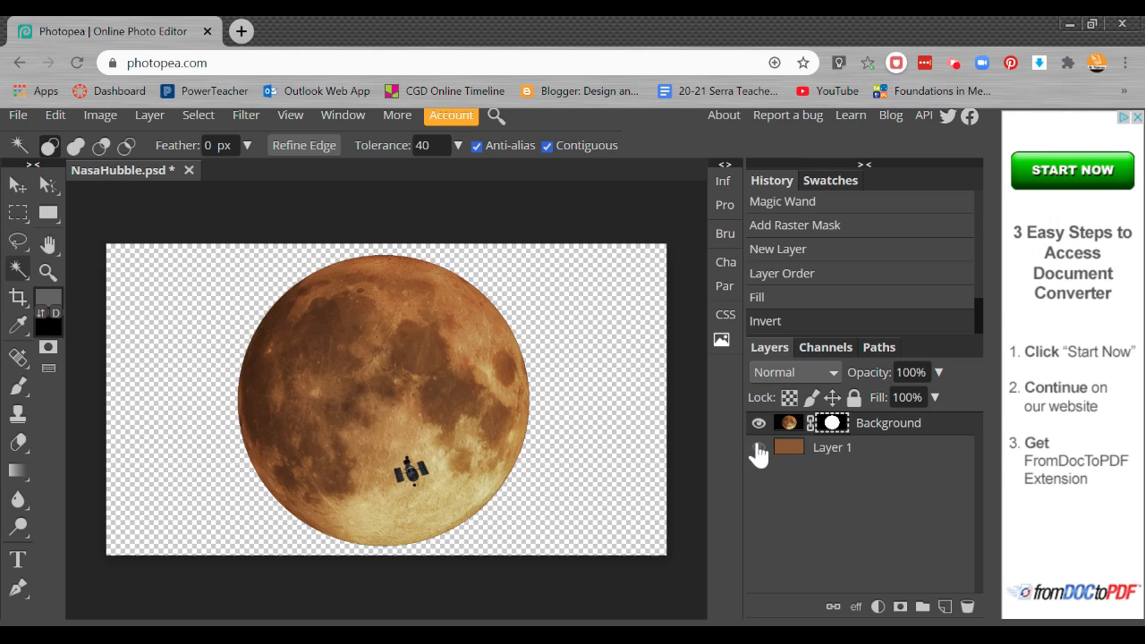
click(758, 448)
click(759, 448)
drag(877, 482, 967, 606)
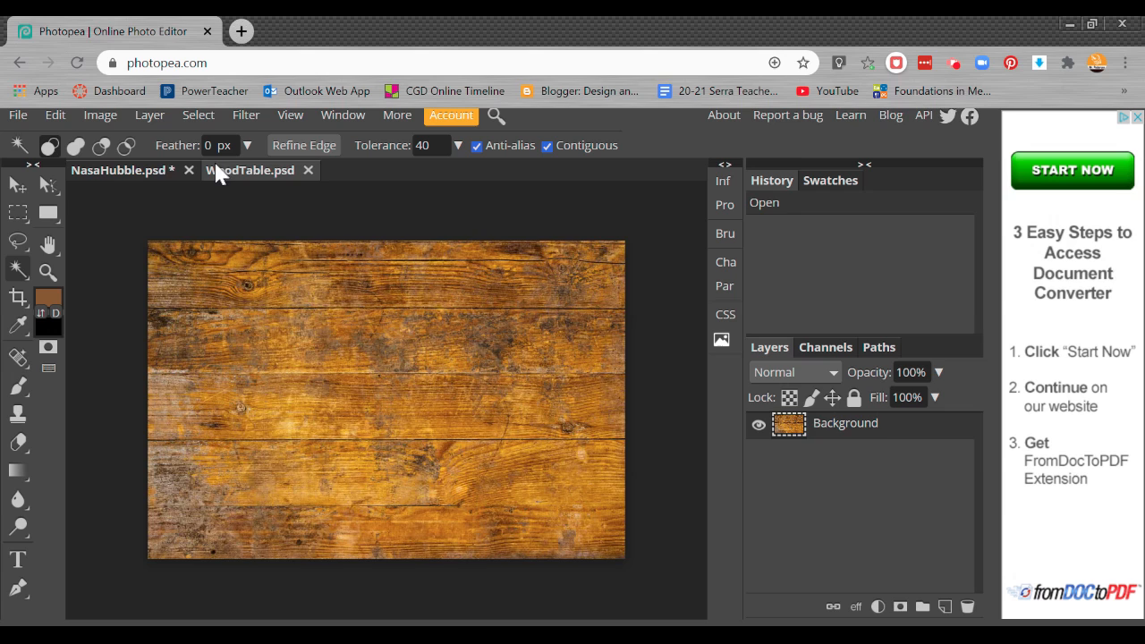
Copy the masked moon layer from NasaHubble.psd into the WoodTable.psd document
click(133, 170)
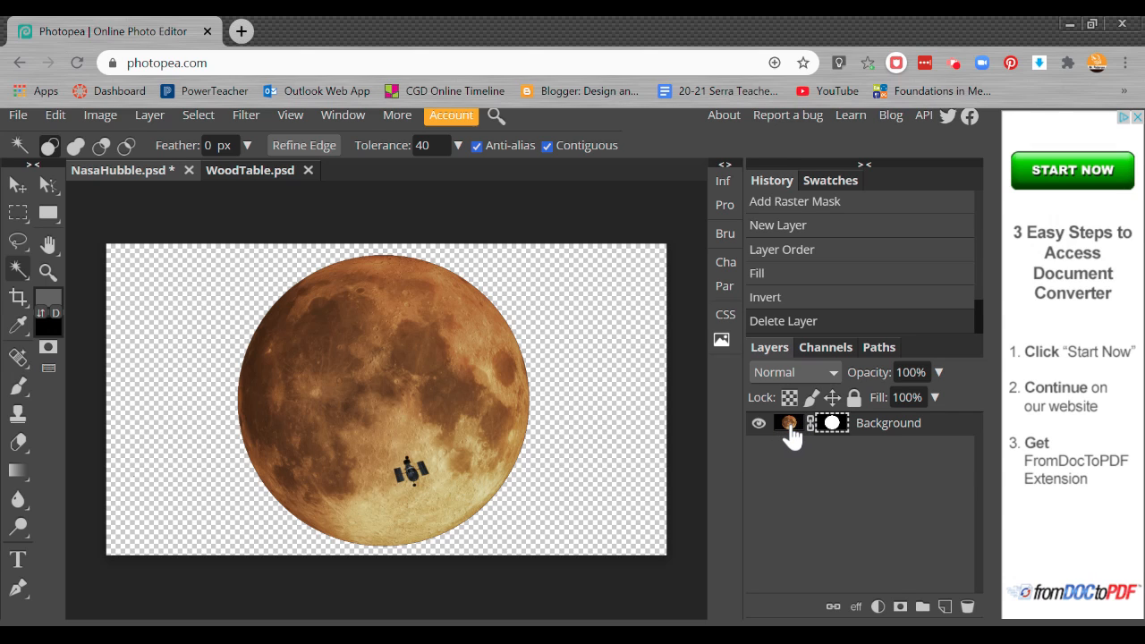
drag(778, 432, 777, 430)
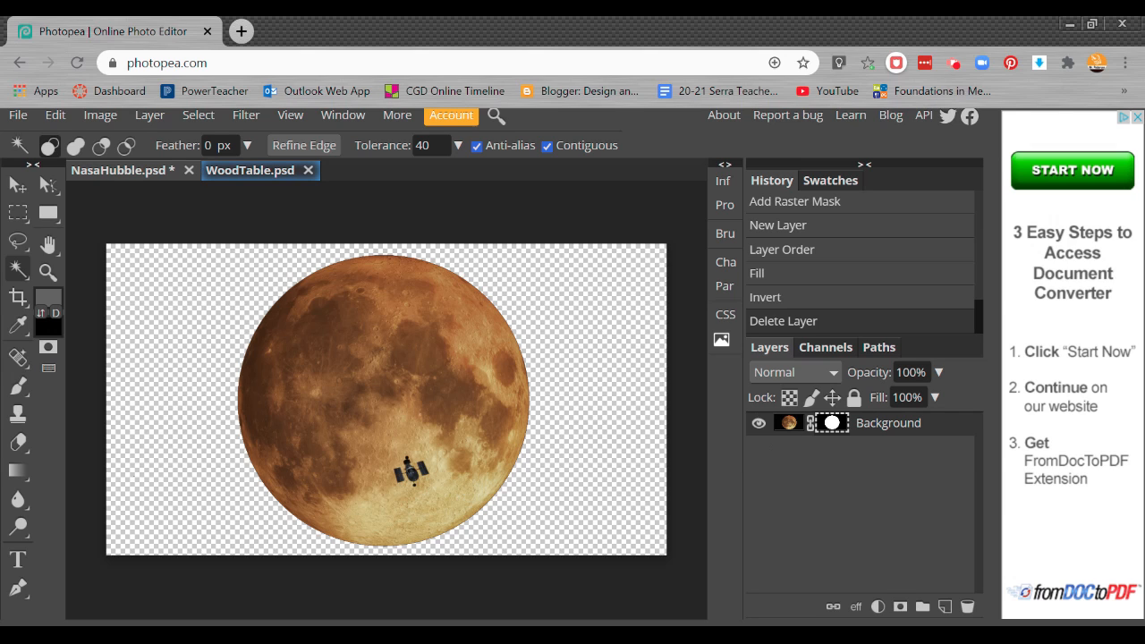
drag(251, 170, 250, 170)
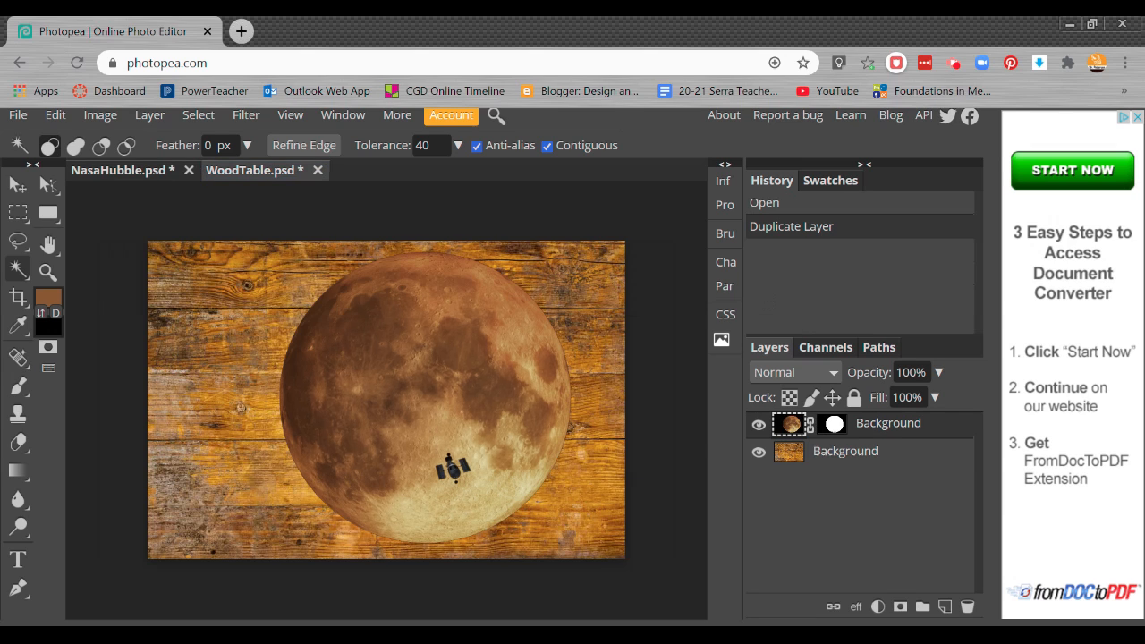
click(348, 397)
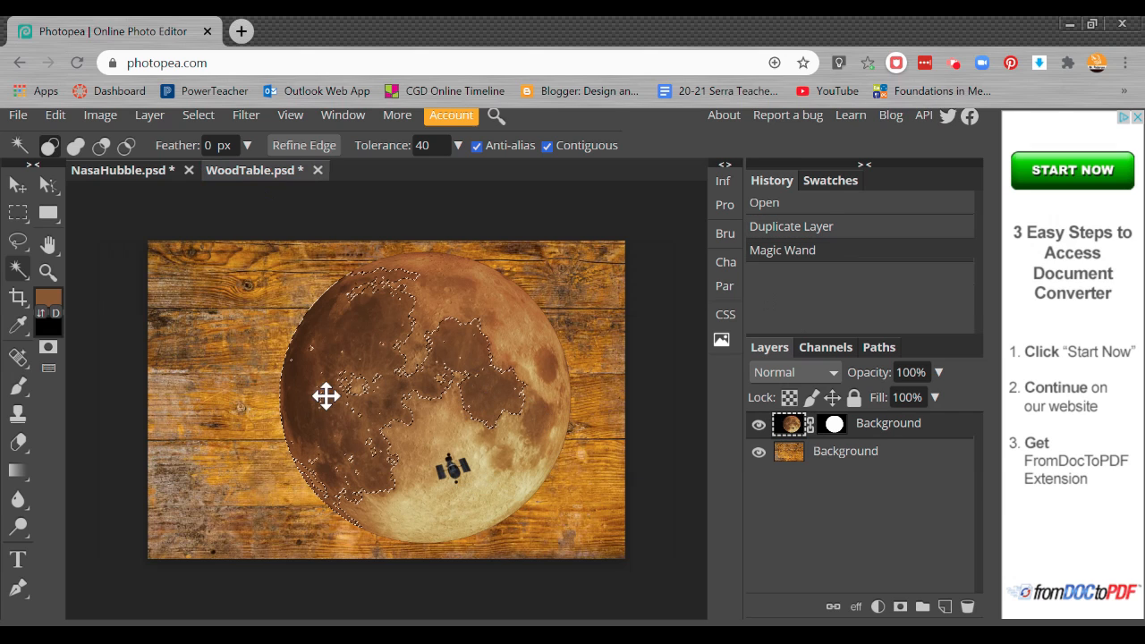
click(18, 185)
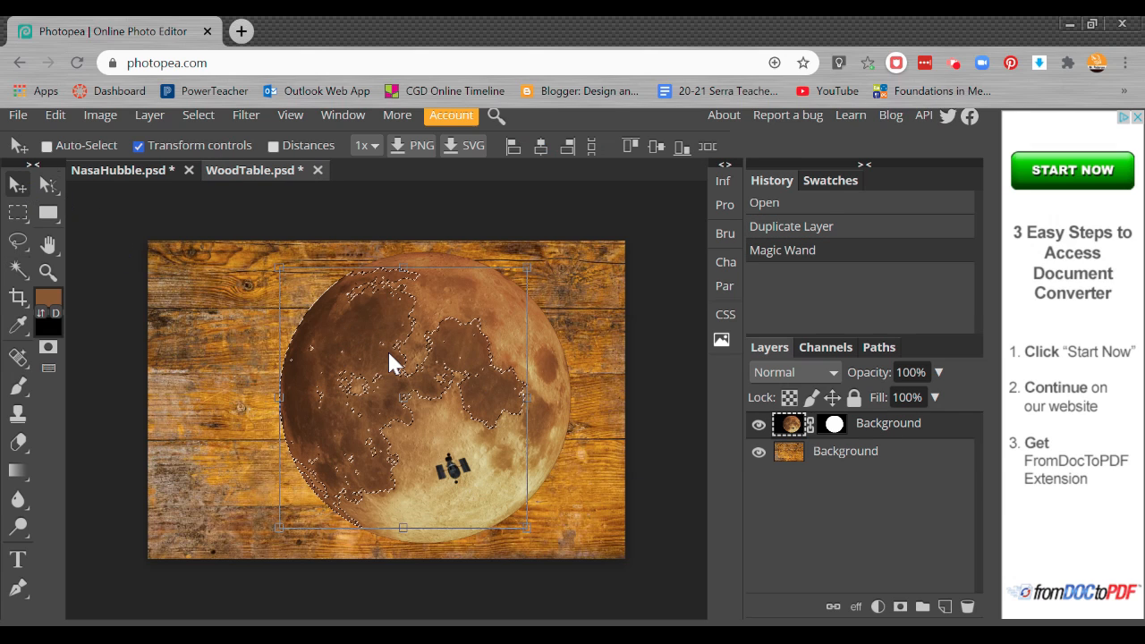
key(ctrl+d)
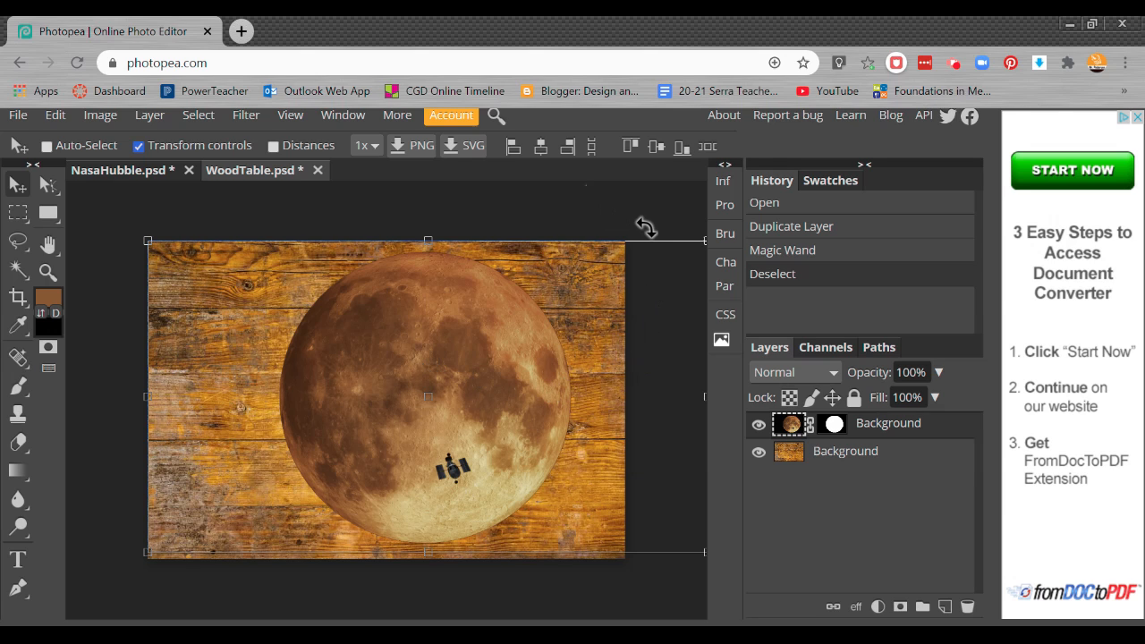
click(546, 233)
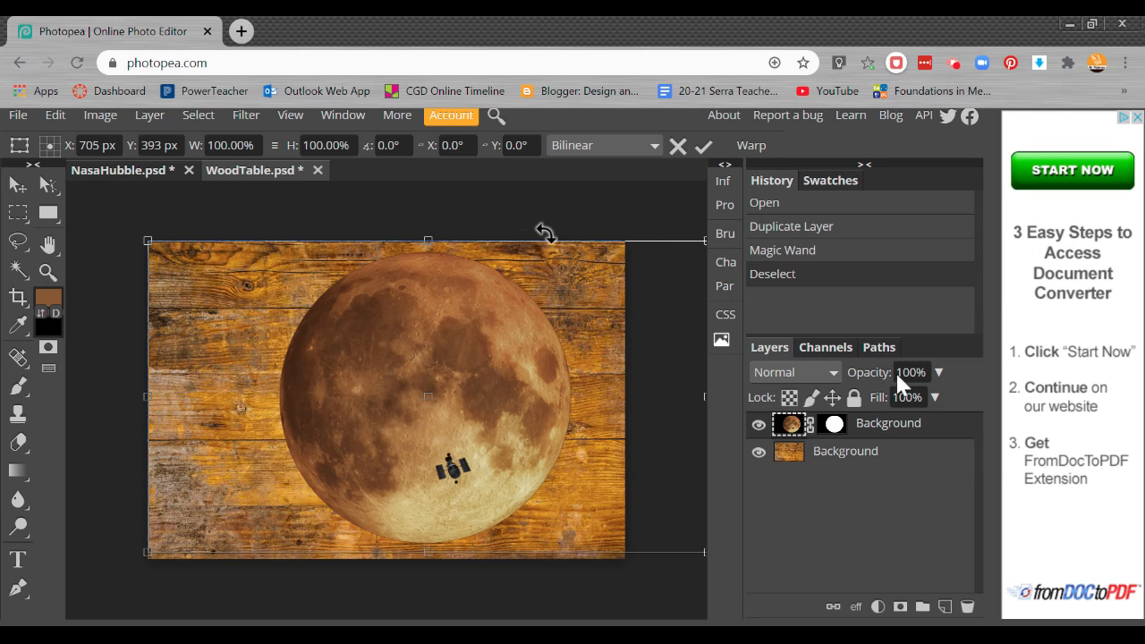
click(681, 148)
click(18, 117)
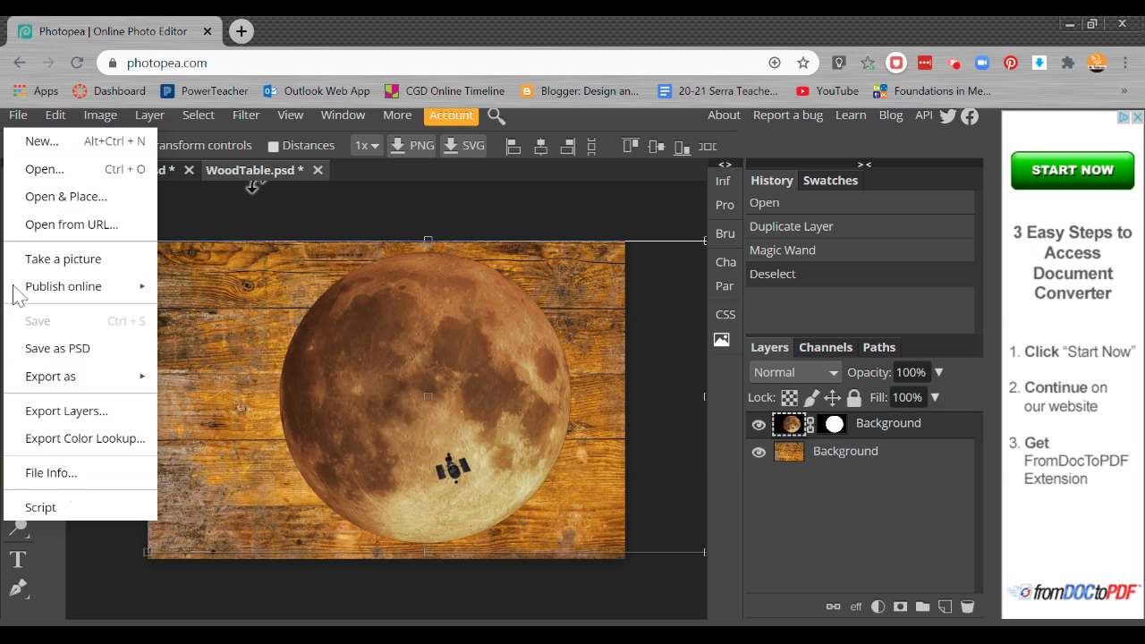
key(ctrl+t)
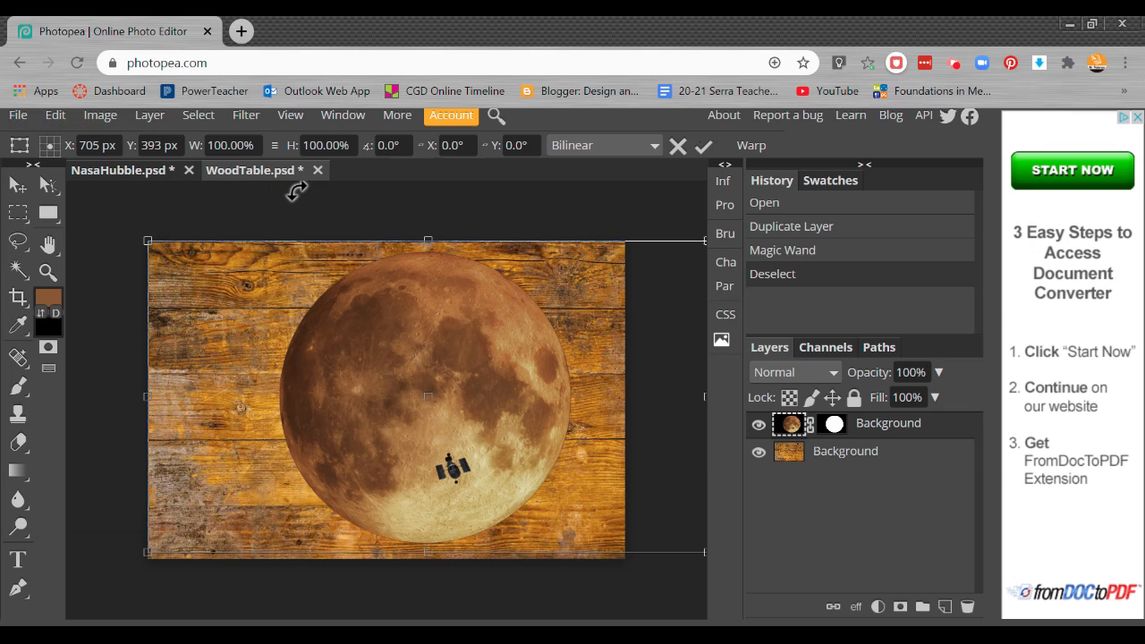
Close the NasaHubble.psd document
click(172, 165)
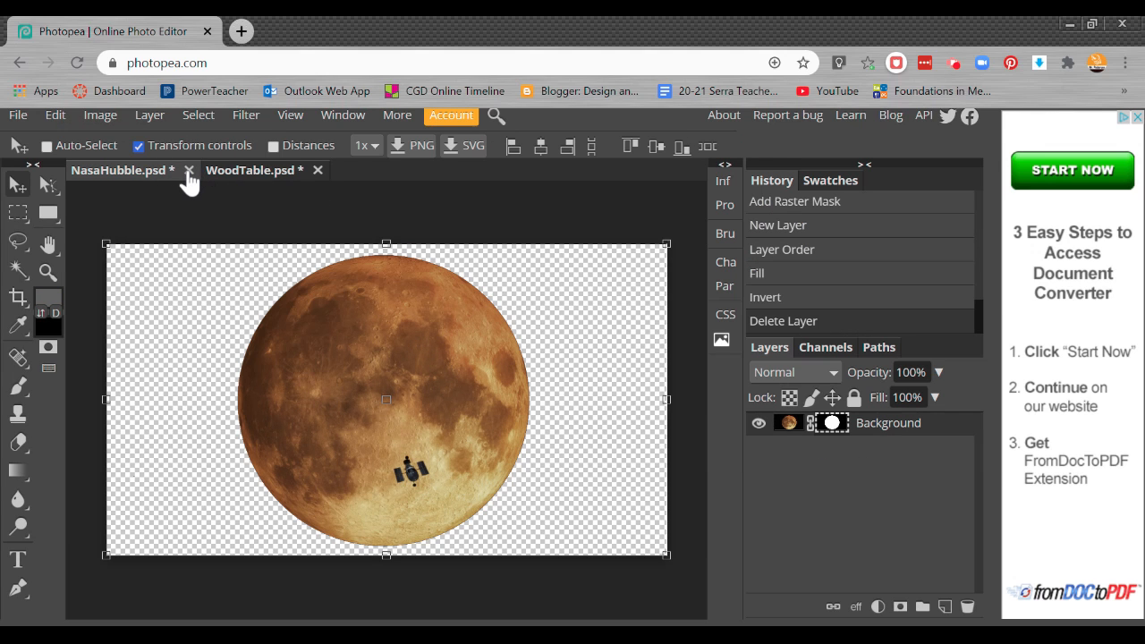
click(188, 176)
click(654, 186)
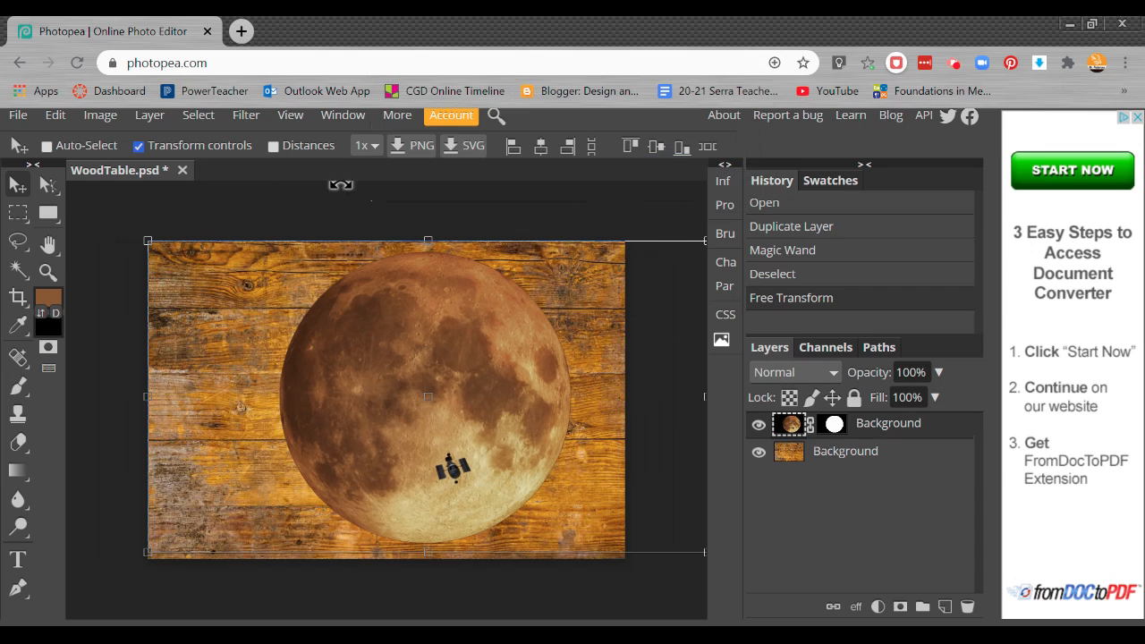
Toggle the moon layer's visibility to compare it against the wood background
click(761, 427)
click(761, 428)
click(760, 427)
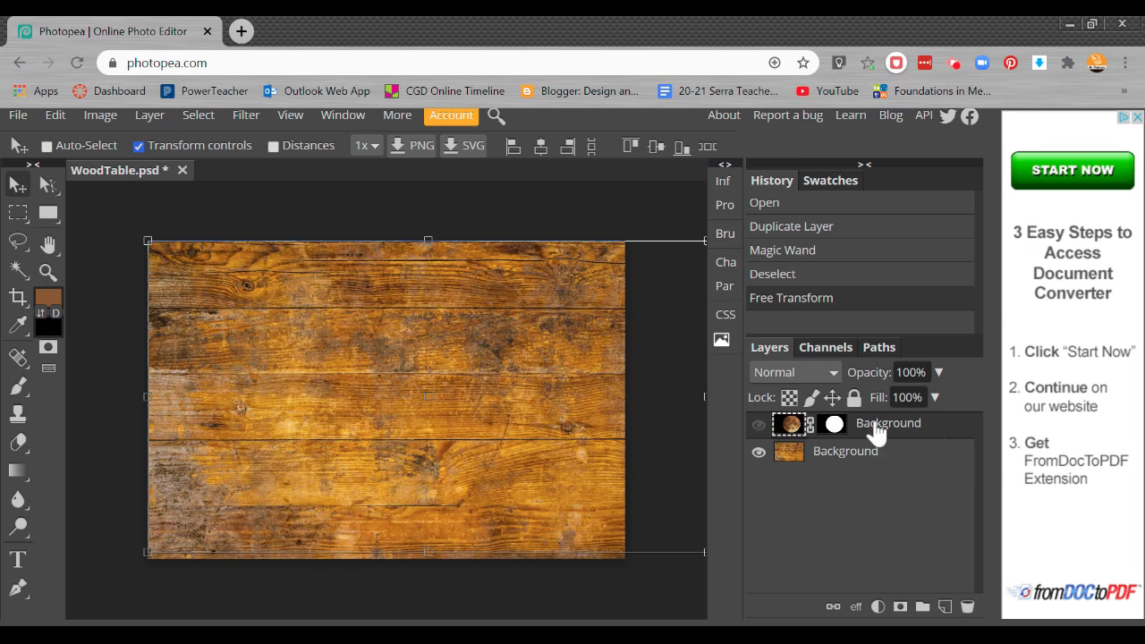